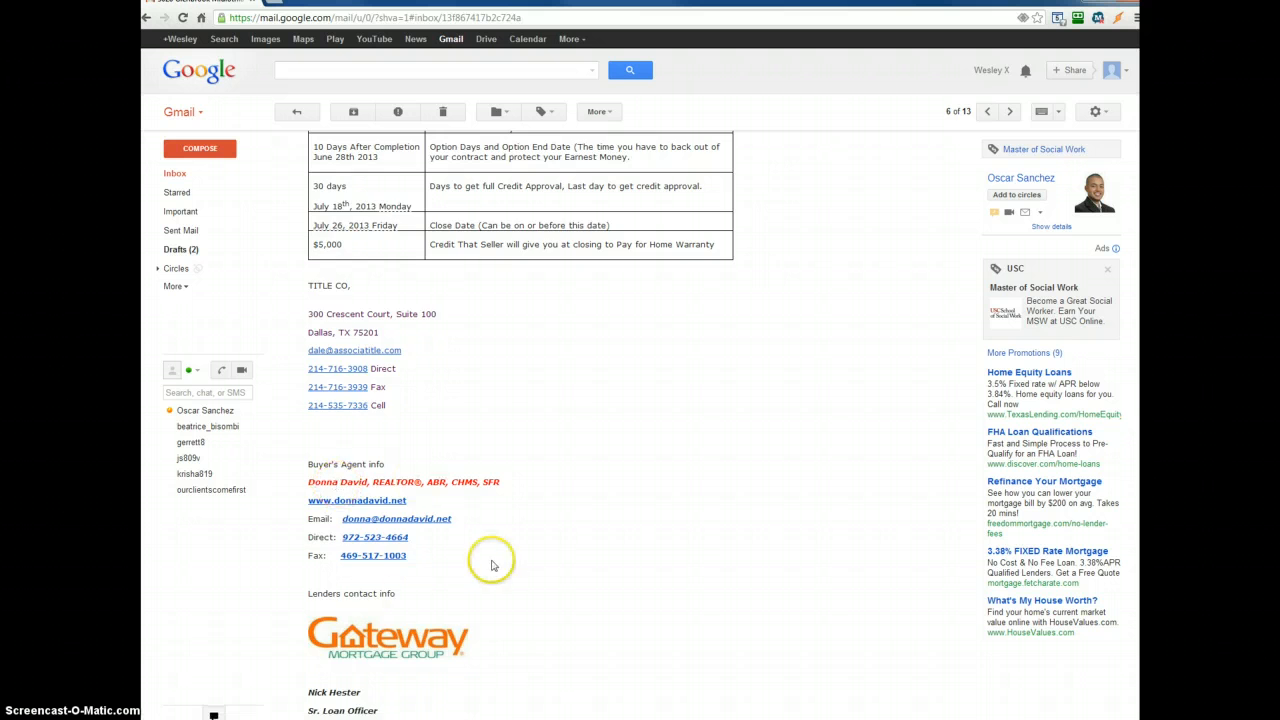
# - Start a new message while viewing the received contract email
pyautogui.scroll(-3, 420, 557)
pyautogui.scroll(-1, 380, 540)
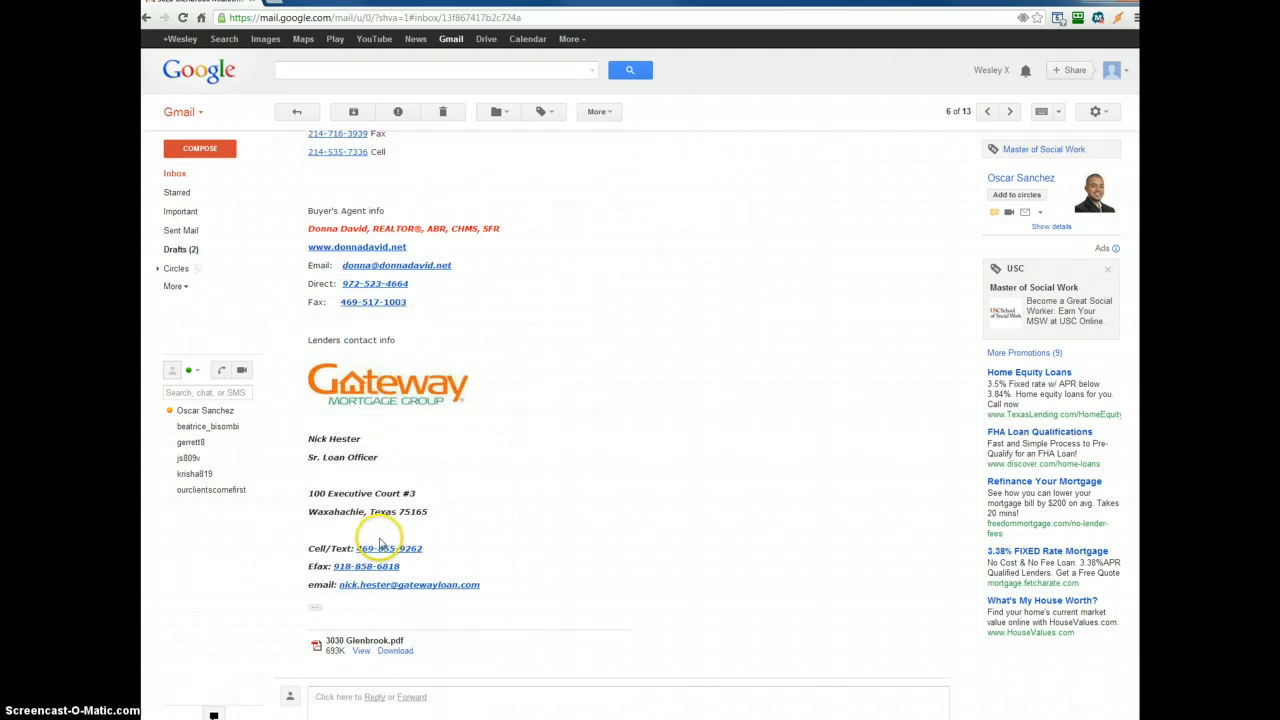
pyautogui.scroll(6, 443, 565)
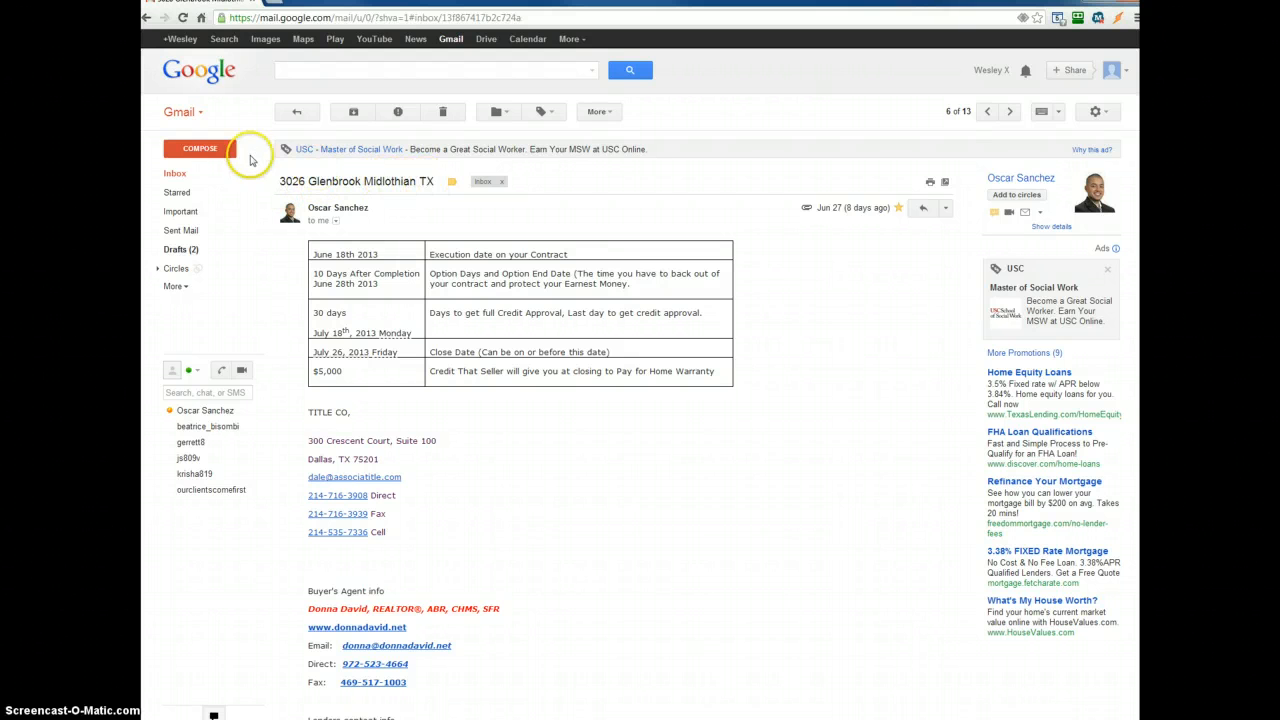
pyautogui.click(212, 149)
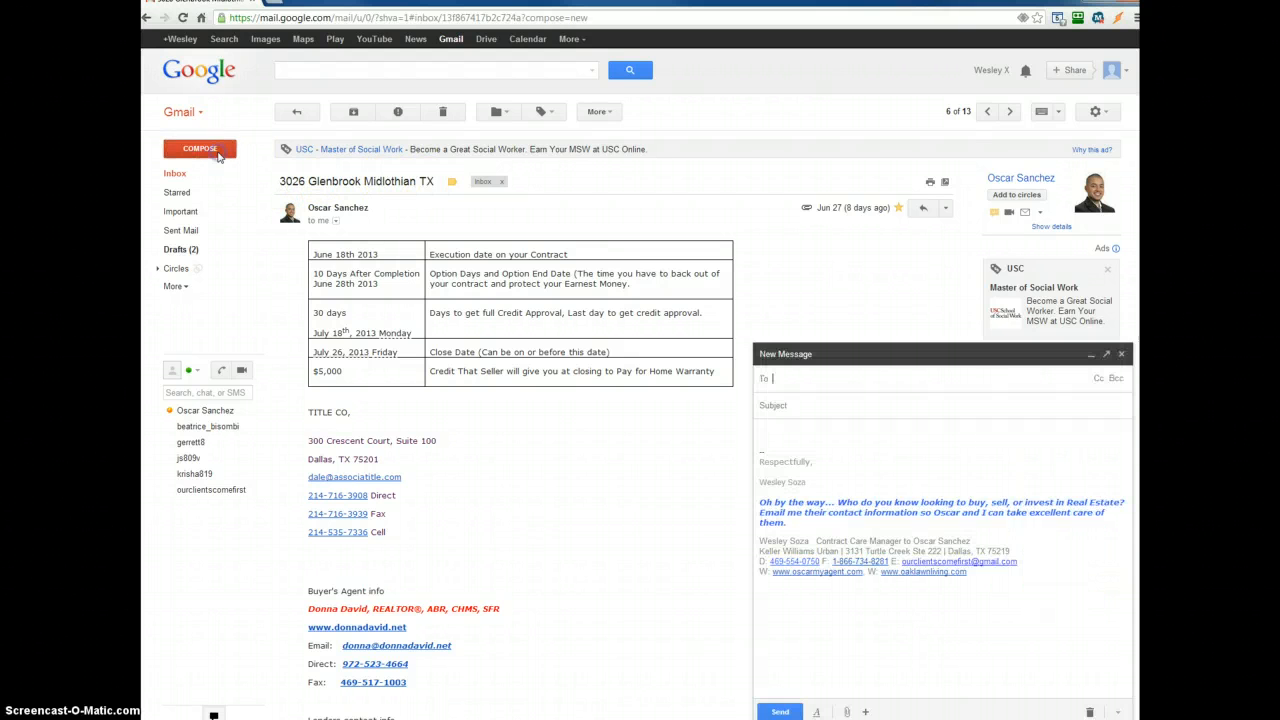
pyautogui.click(825, 379)
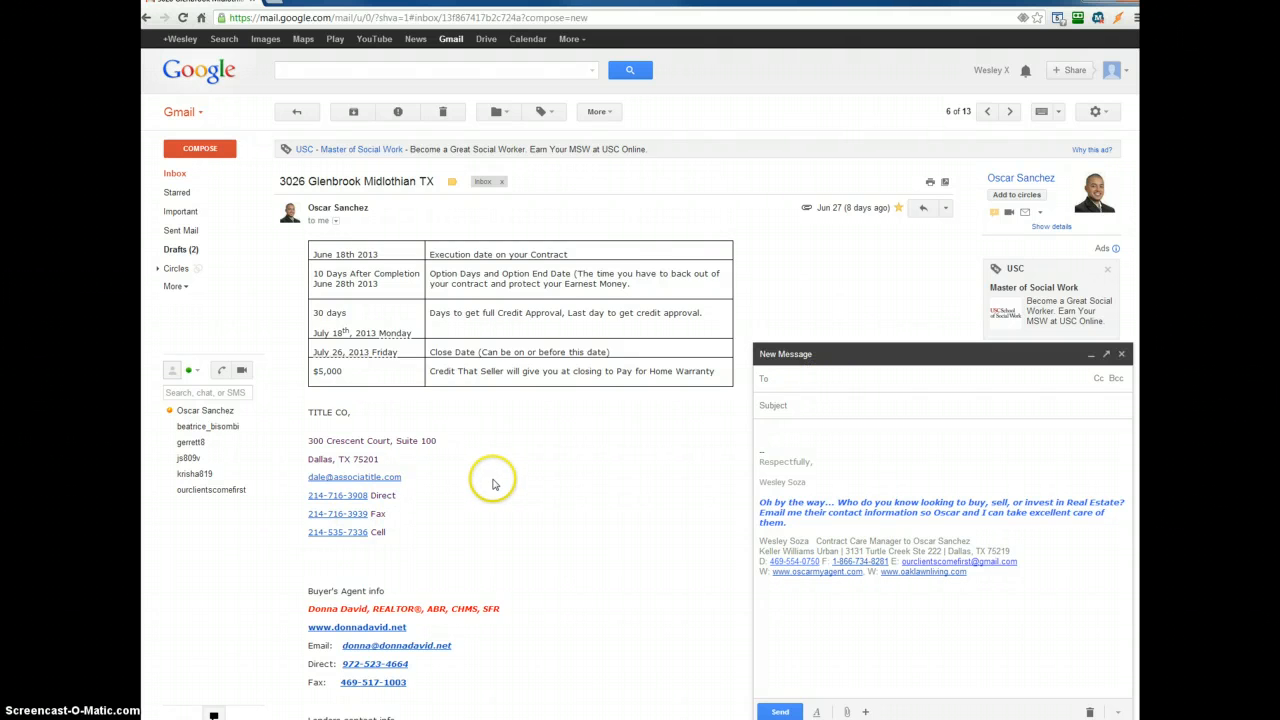
# - Address the message to the two buyer contacts chosen from the address suggestions
pyautogui.scroll(-3, 480, 484)
pyautogui.scroll(3, 480, 484)
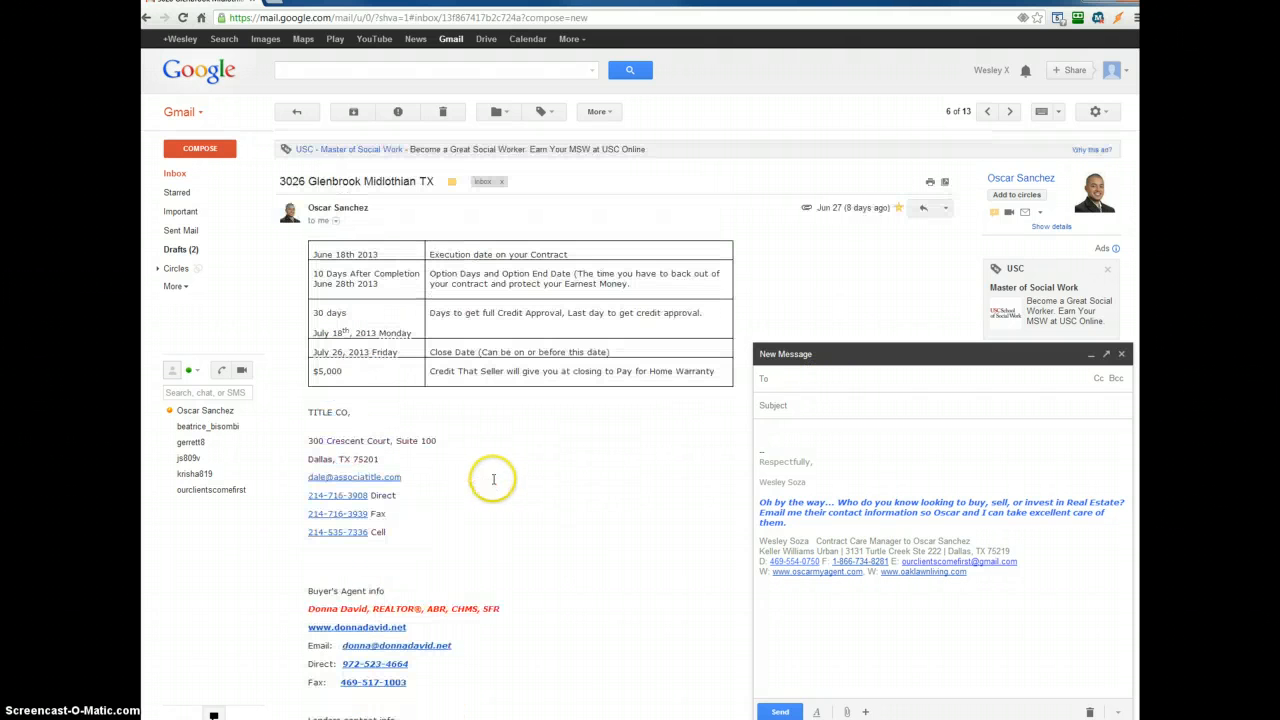
pyautogui.click(802, 379)
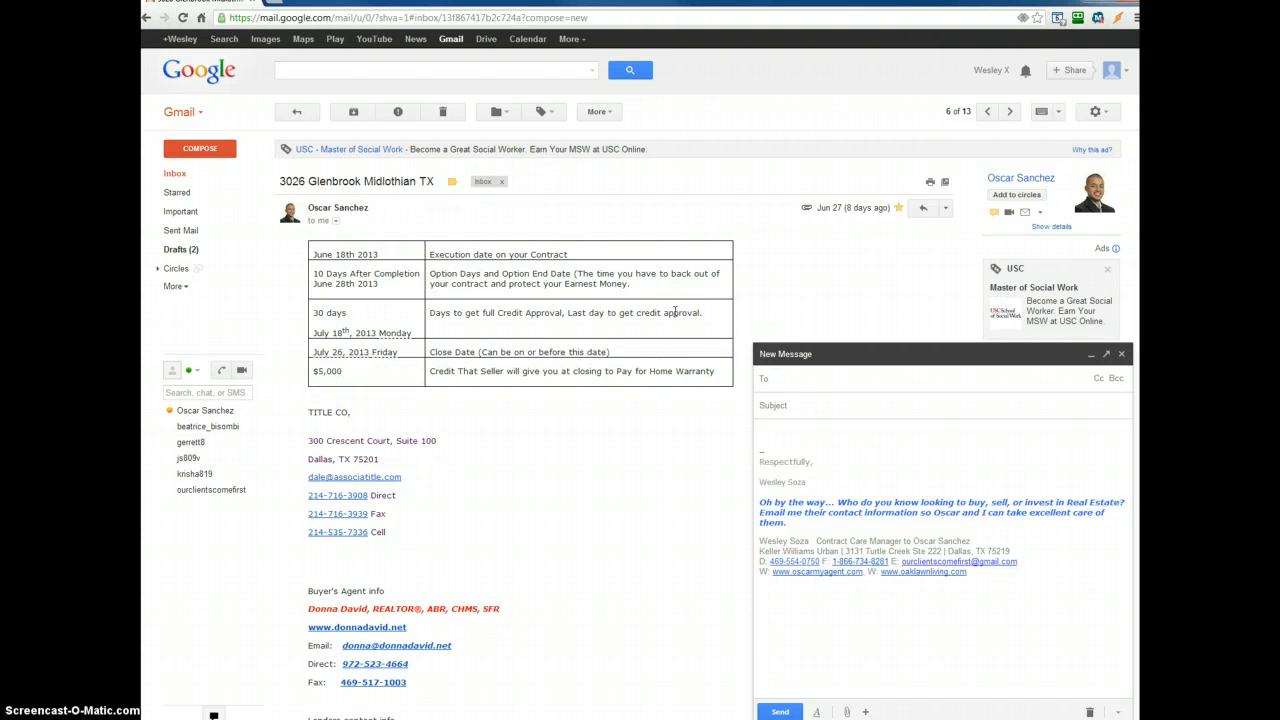
pyautogui.write('kris')
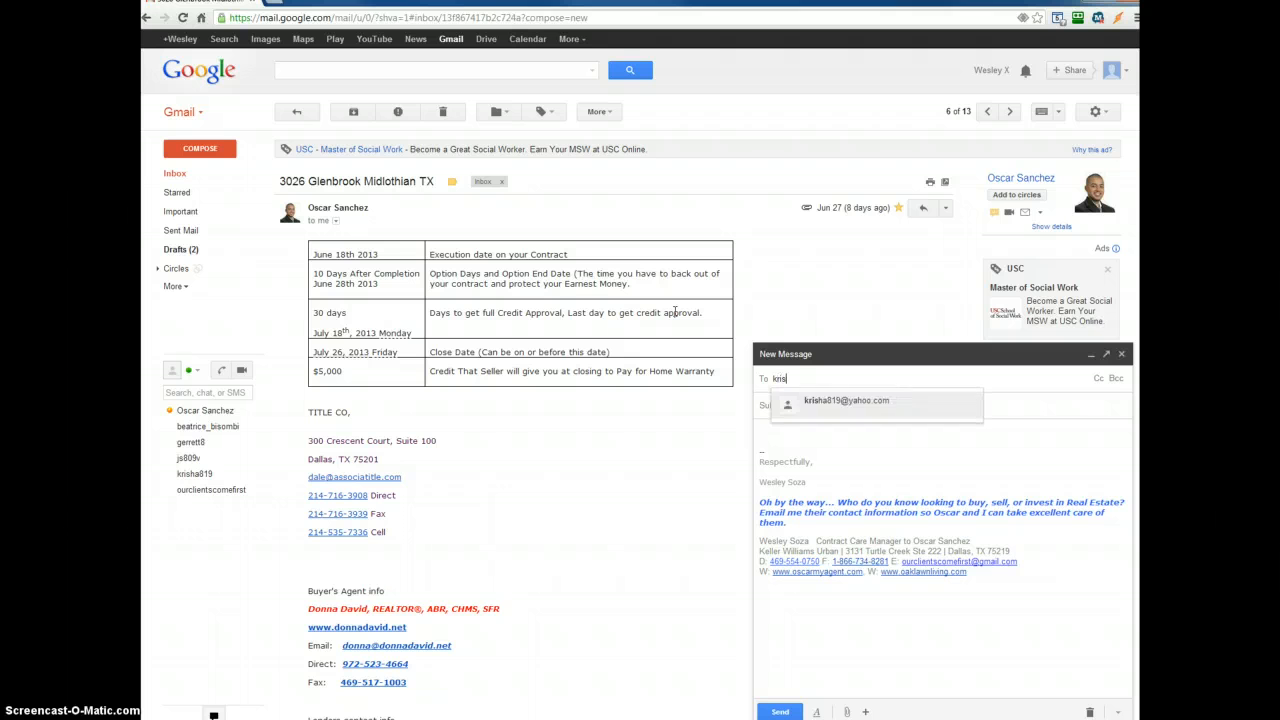
pyautogui.press('Return')
pyautogui.write('ga')
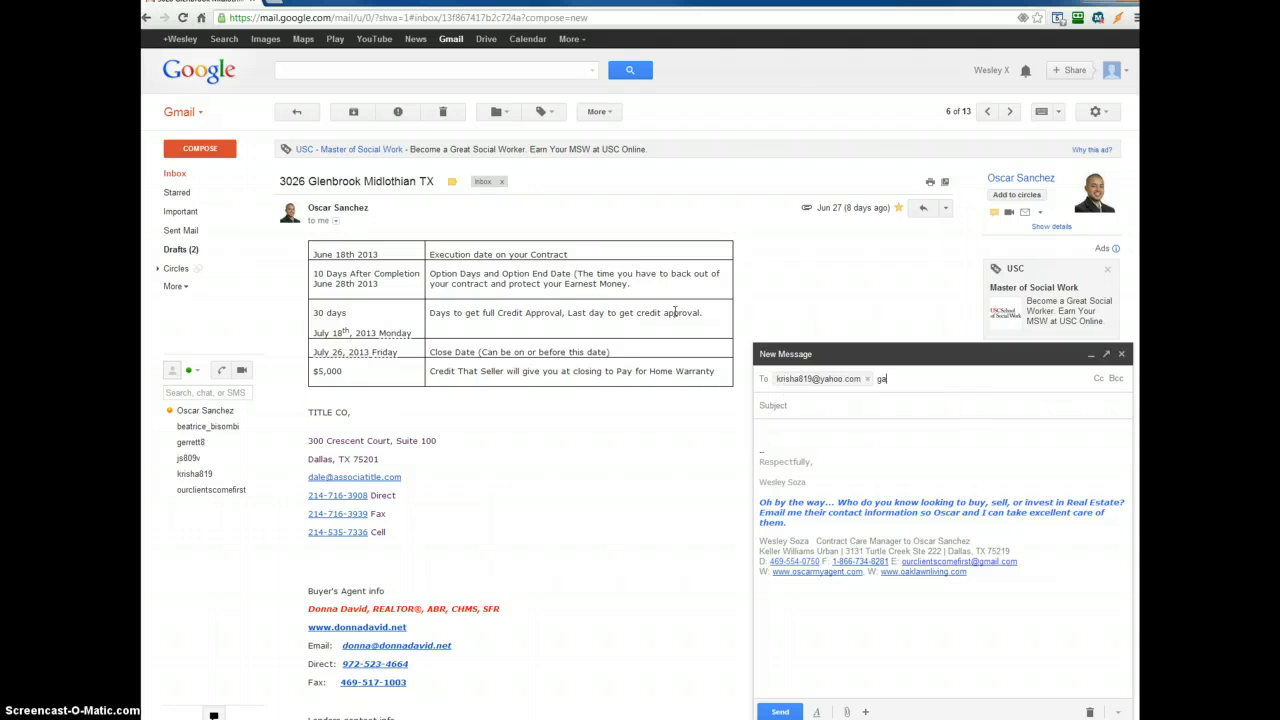
pyautogui.press('BackSpace')
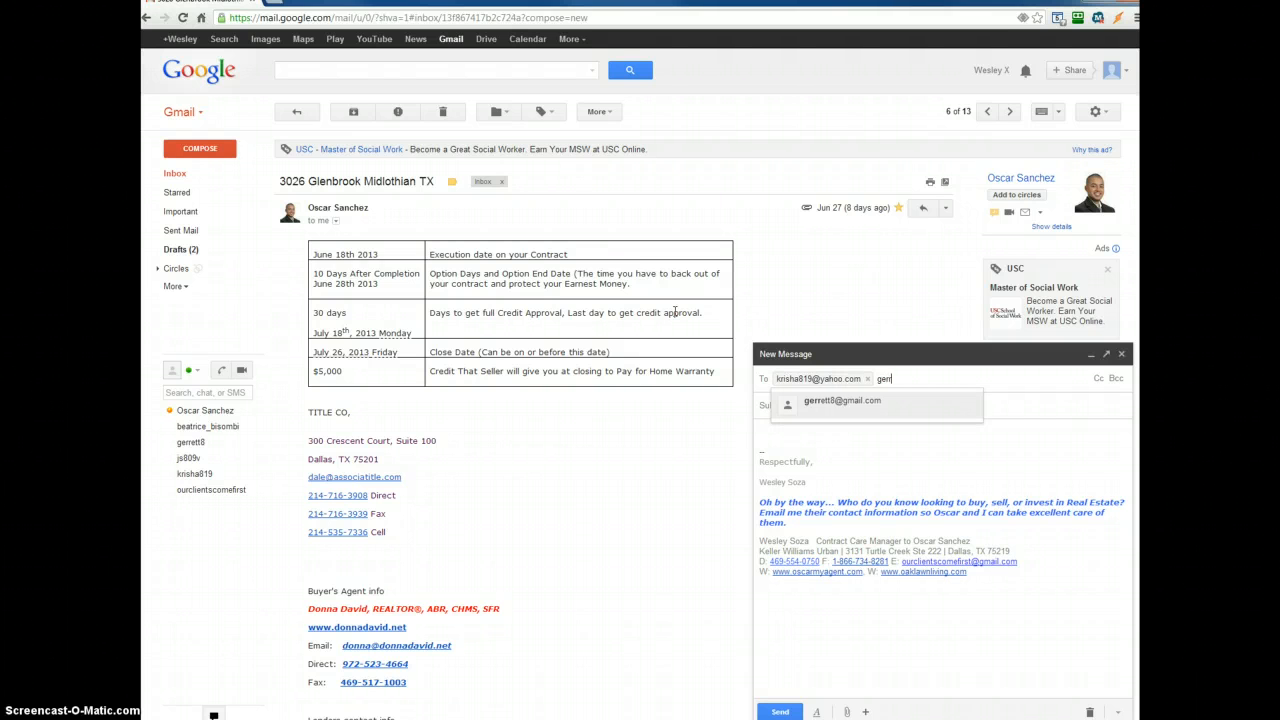
pyautogui.press('Return')
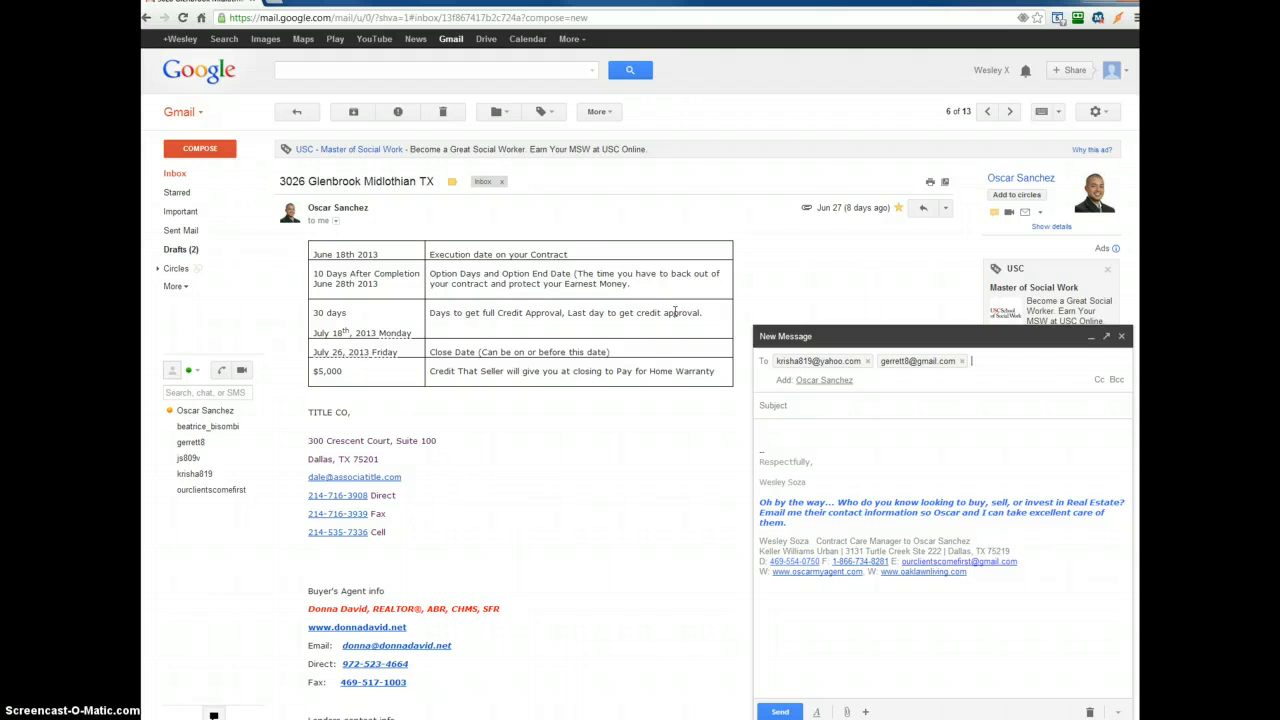
# - Add the email's sender contact as a Cc recipient
pyautogui.click(1097, 380)
pyautogui.write('os')
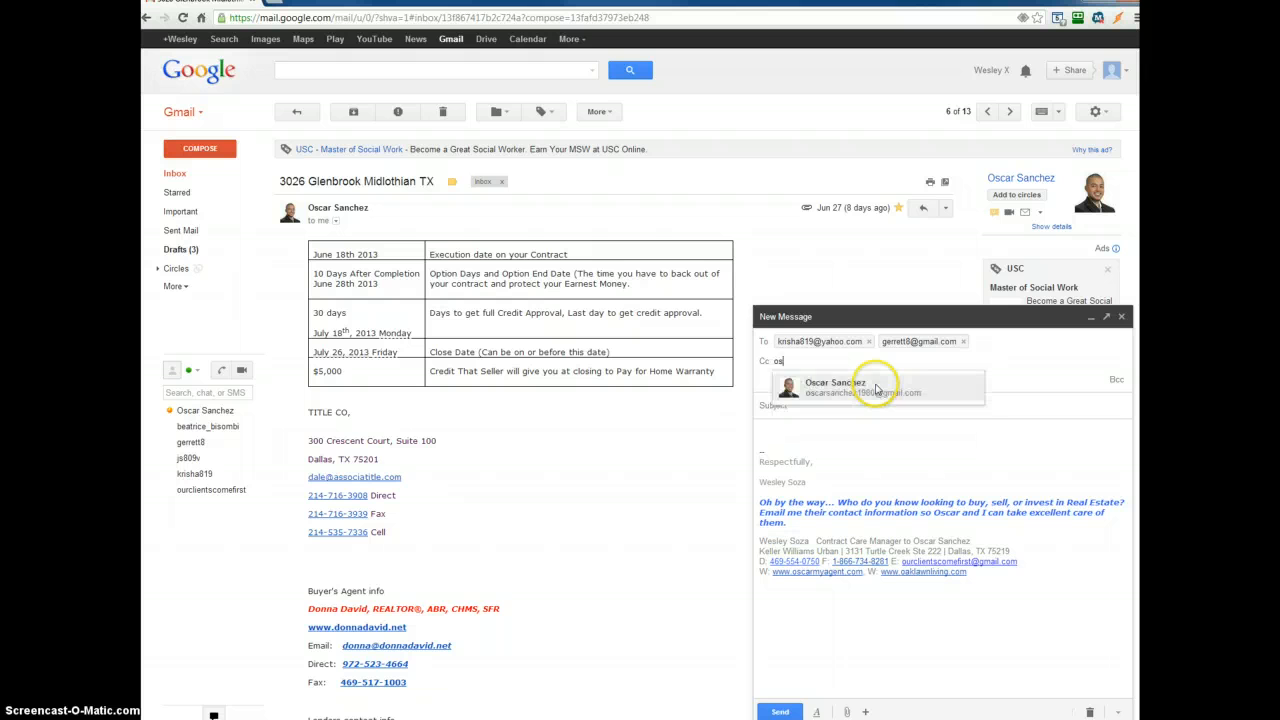
pyautogui.click(876, 388)
pyautogui.click(868, 405)
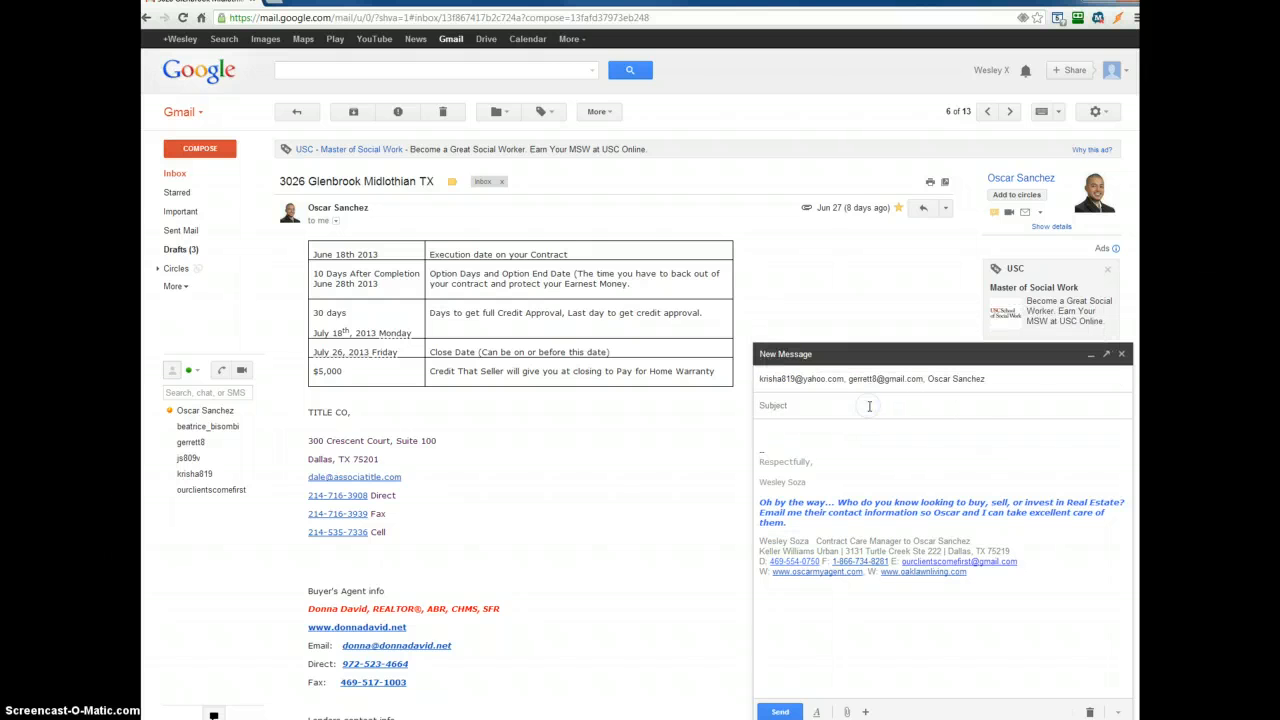
pyautogui.moveTo(436, 182); pyautogui.dragTo(284, 181)
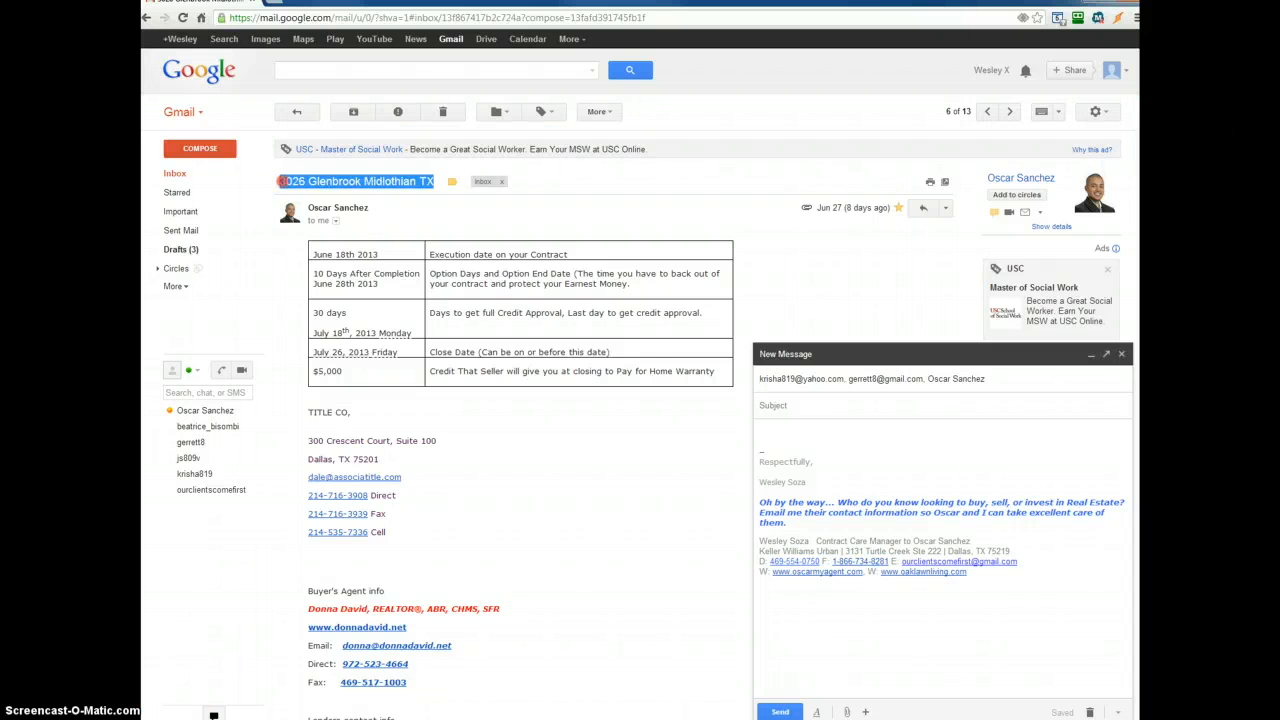
pyautogui.rightClick(282, 181)
pyautogui.click(306, 196)
pyautogui.click(770, 404)
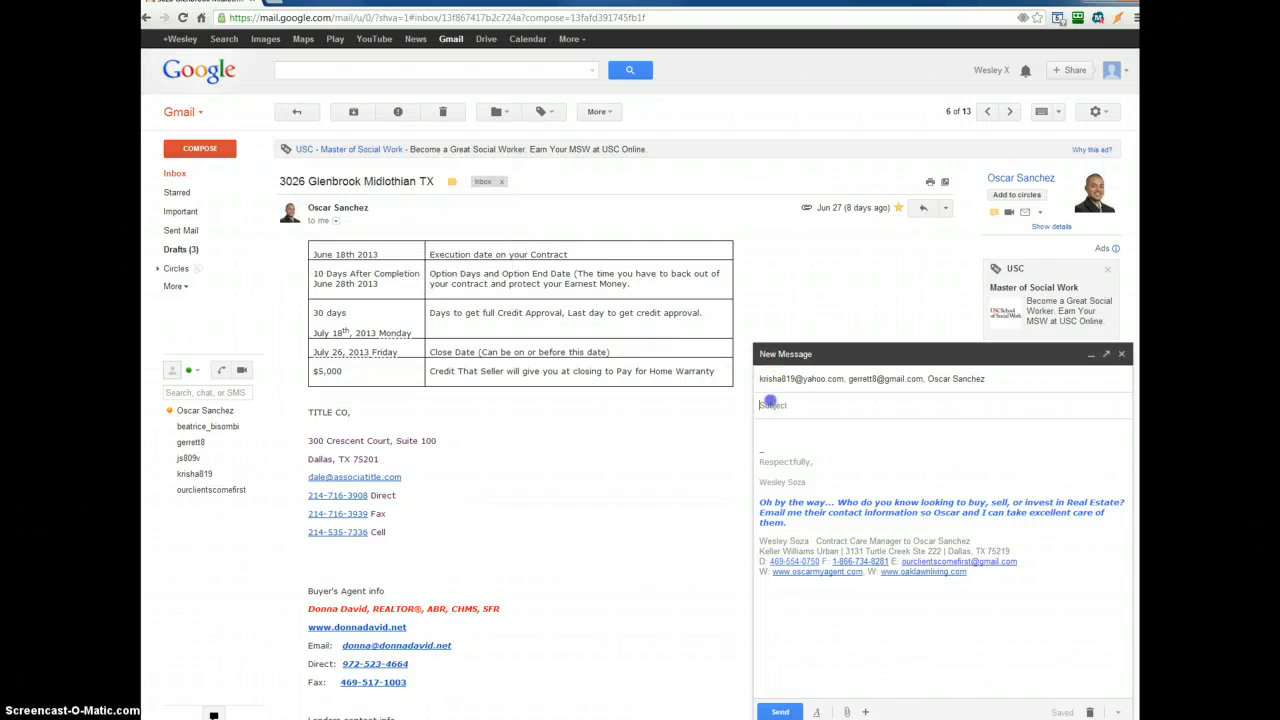
pyautogui.hotkey('ctrl', 'v')
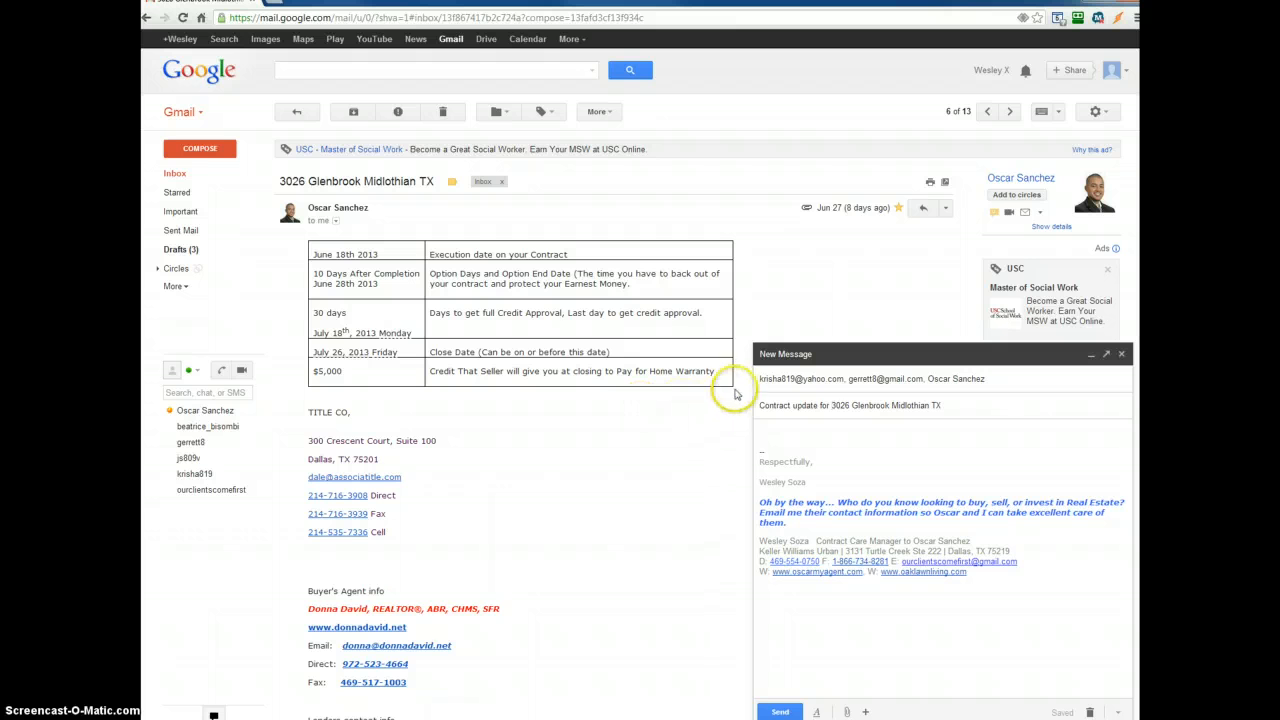
# - Insert the canned response 'Updates for Seller's' into the message body
pyautogui.click(1117, 712)
pyautogui.moveTo(1012, 609)
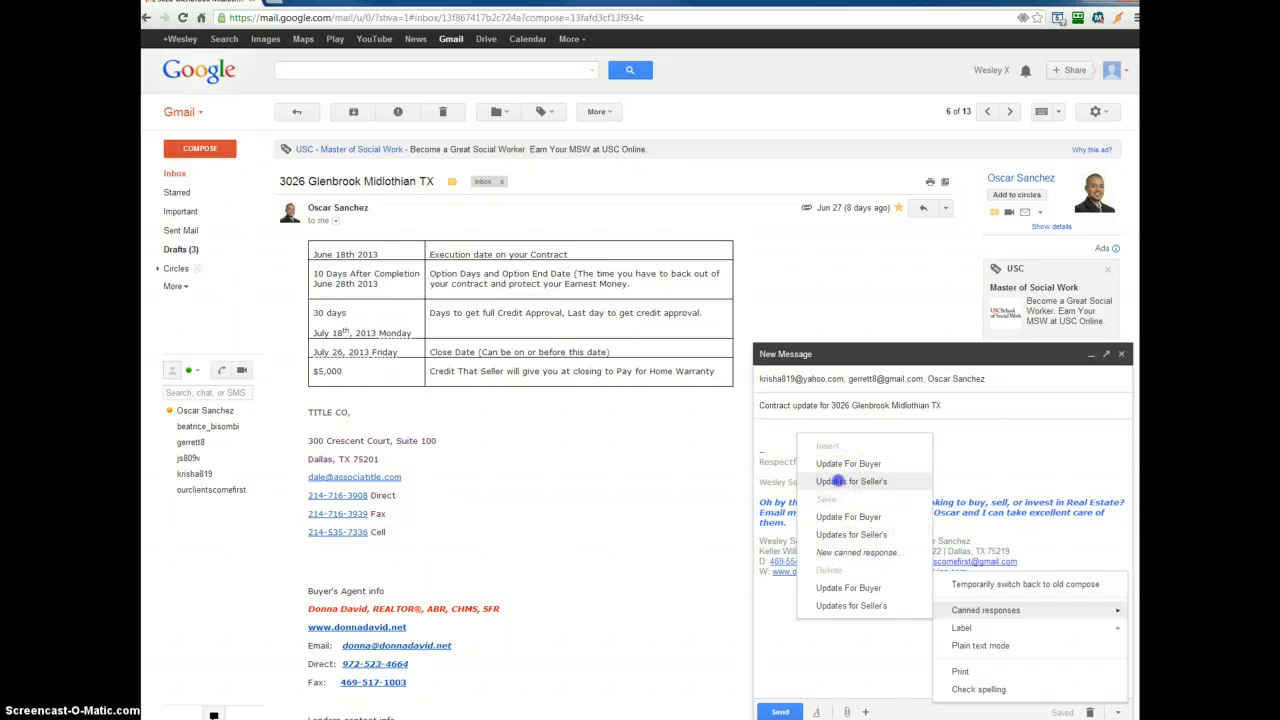
pyautogui.click(838, 481)
# - Replace the greeting's placeholder with the buyers' names
pyautogui.click(806, 433)
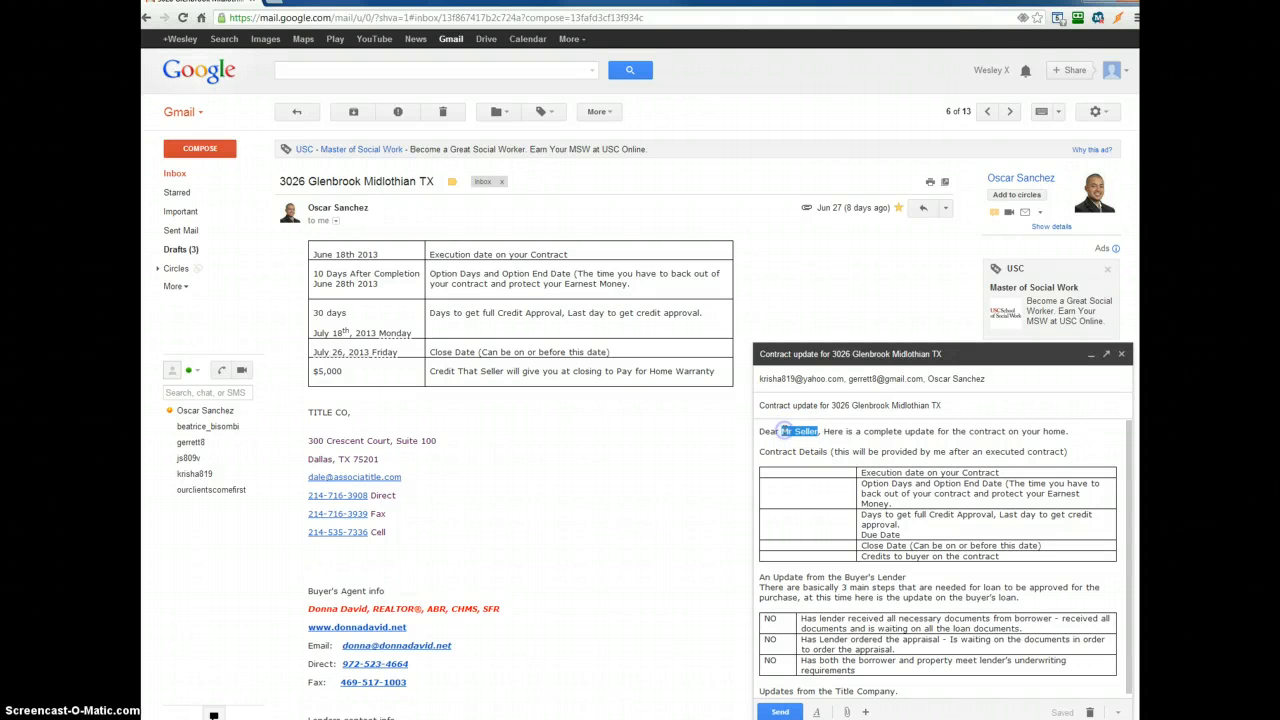
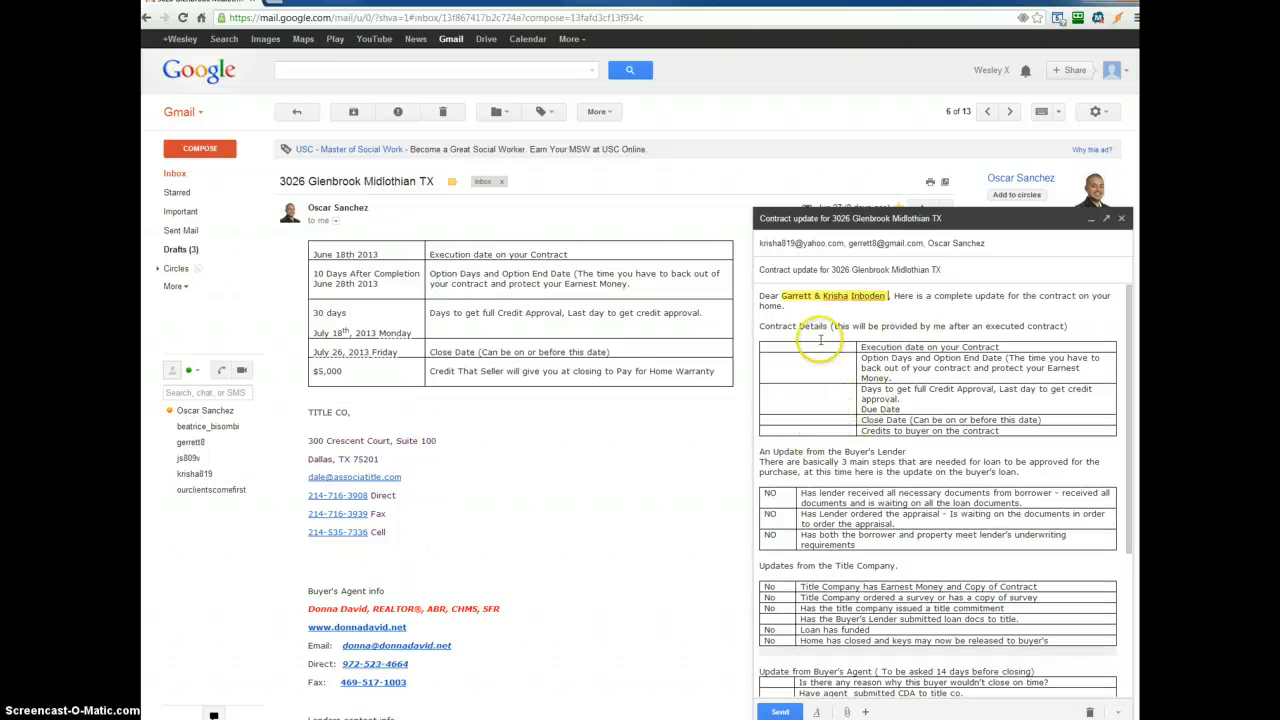
# - Replace the empty contract details table in the message with the dates table copied from the received email
pyautogui.moveTo(728, 378); pyautogui.dragTo(293, 238)
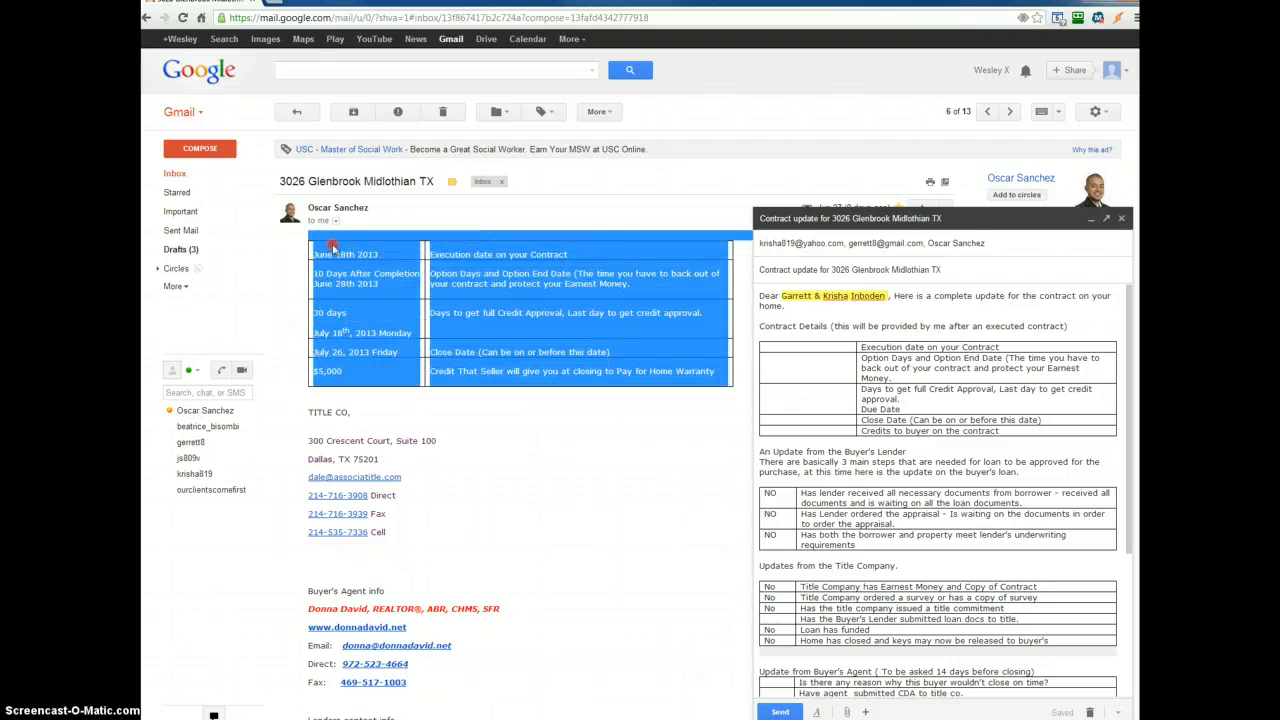
pyautogui.rightClick(333, 247)
pyautogui.click(352, 256)
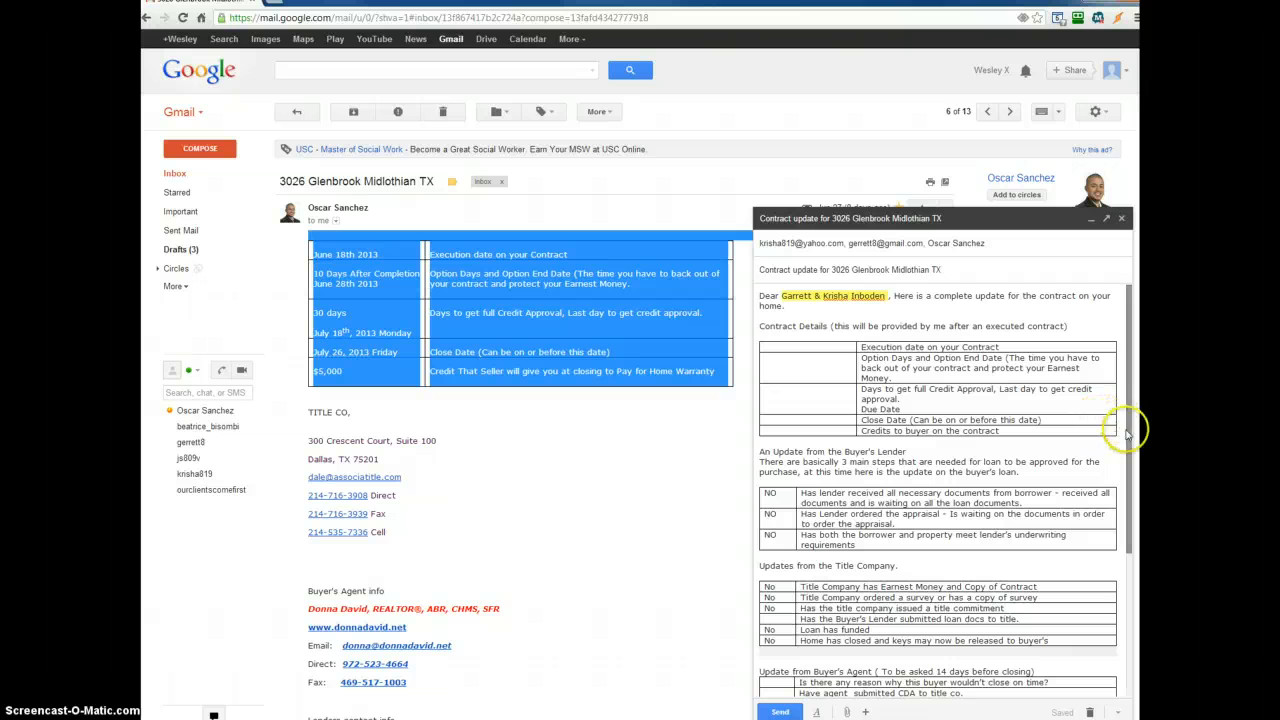
pyautogui.click(1077, 420)
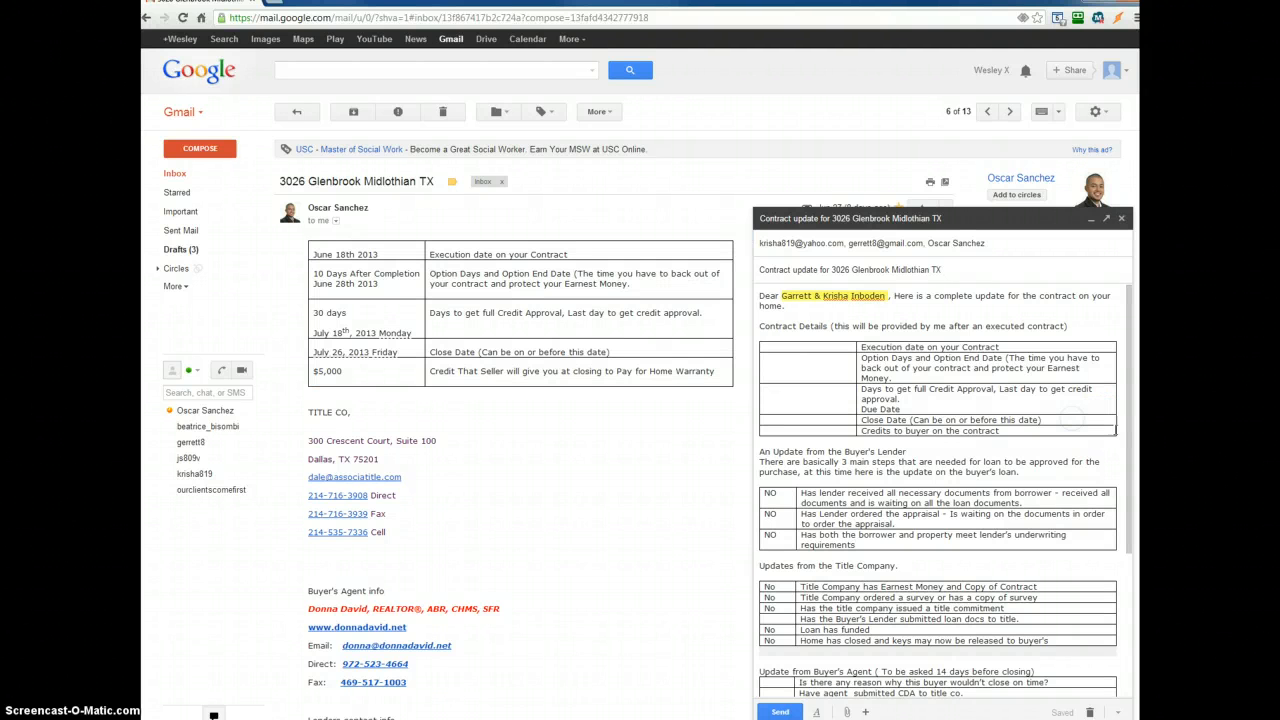
pyautogui.moveTo(1106, 425); pyautogui.dragTo(1034, 414)
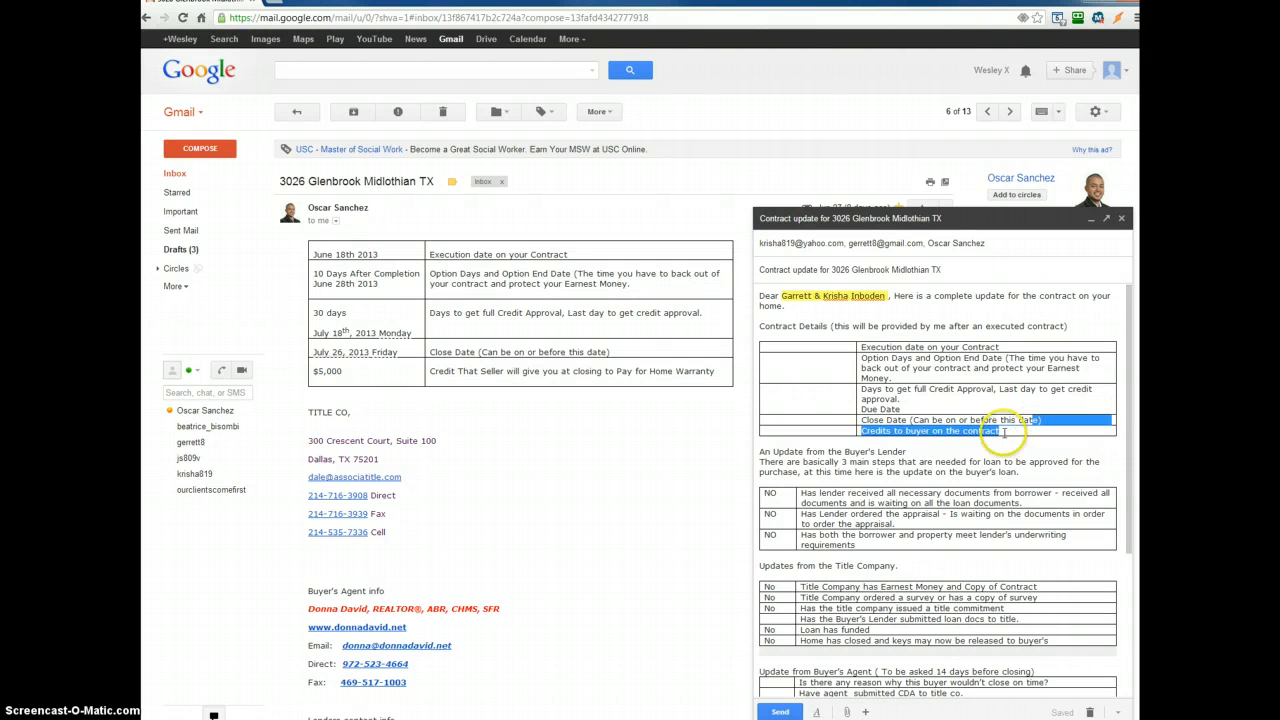
pyautogui.moveTo(1105, 435); pyautogui.dragTo(745, 347)
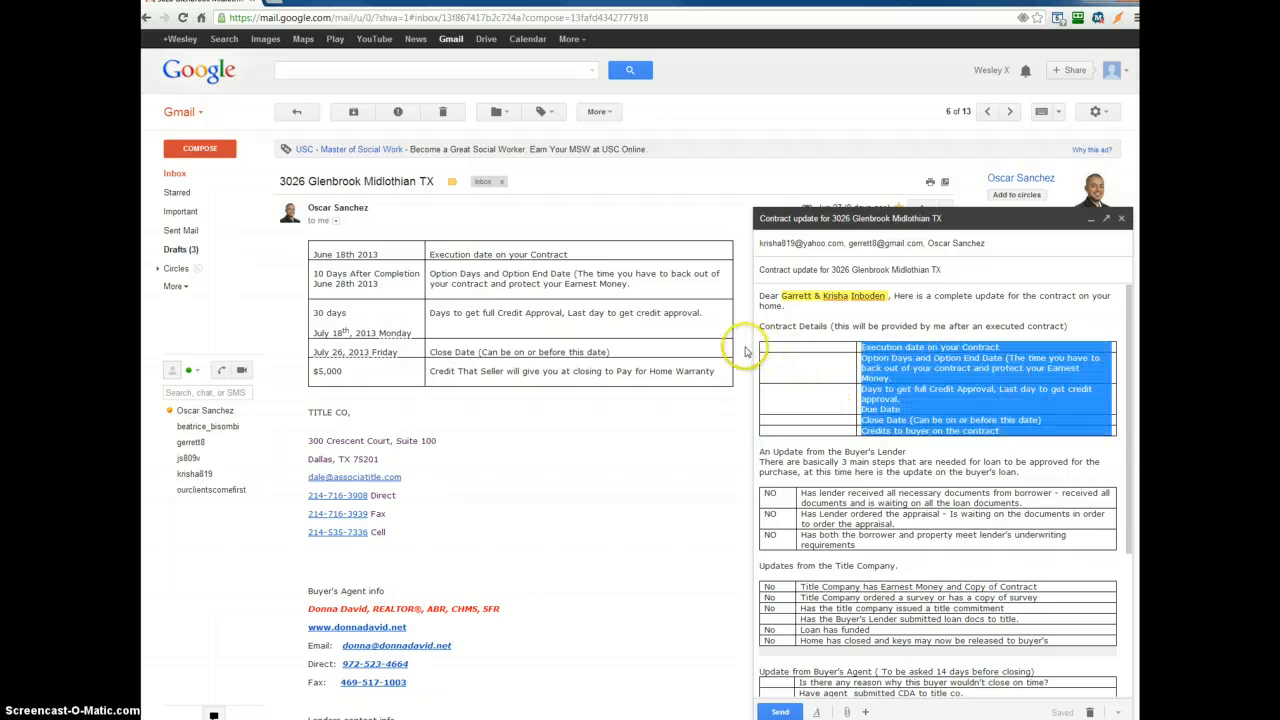
pyautogui.press('Delete')
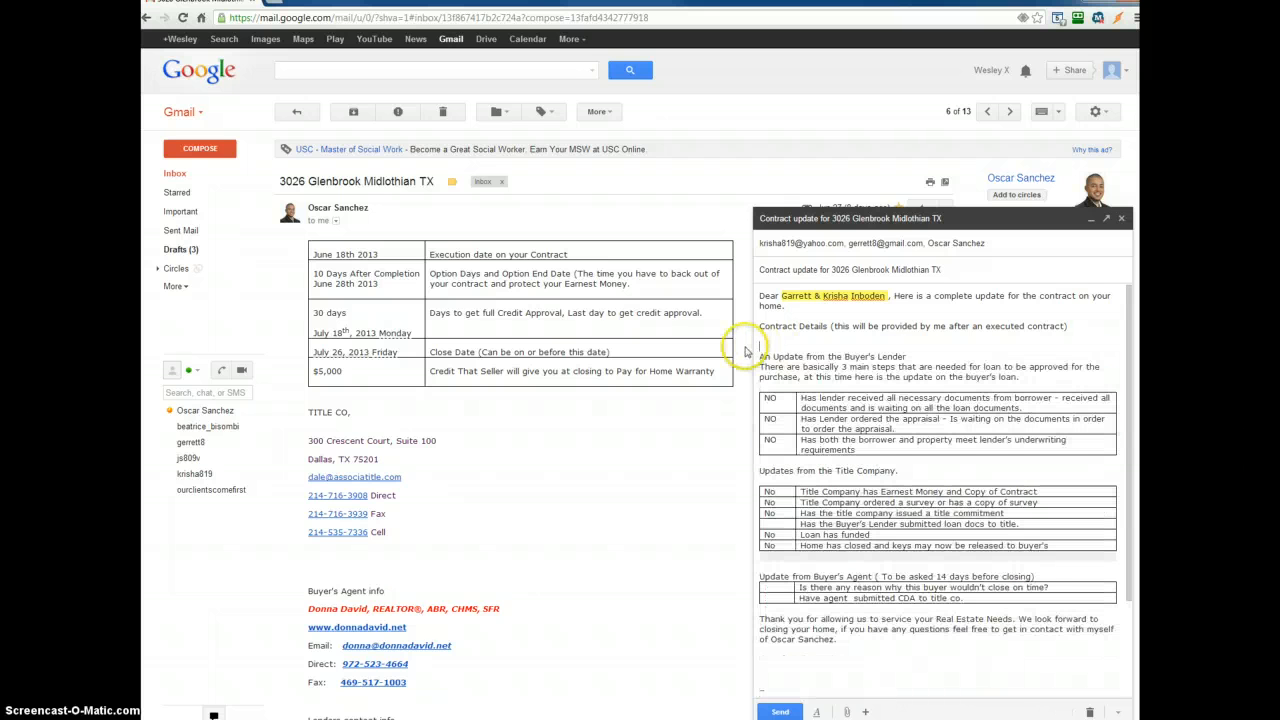
pyautogui.hotkey('ctrl', 'v')
# - Remove the blank line above the pasted contract details table
pyautogui.click(805, 362)
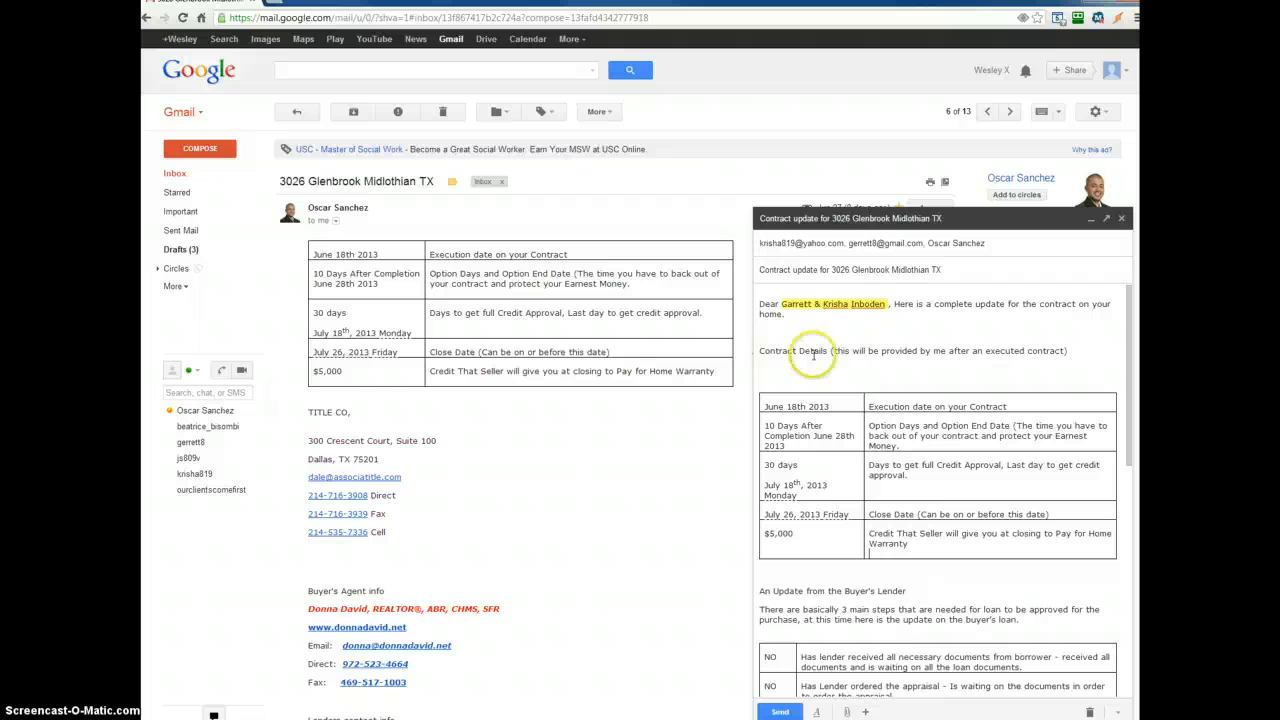
pyautogui.click(376, 283)
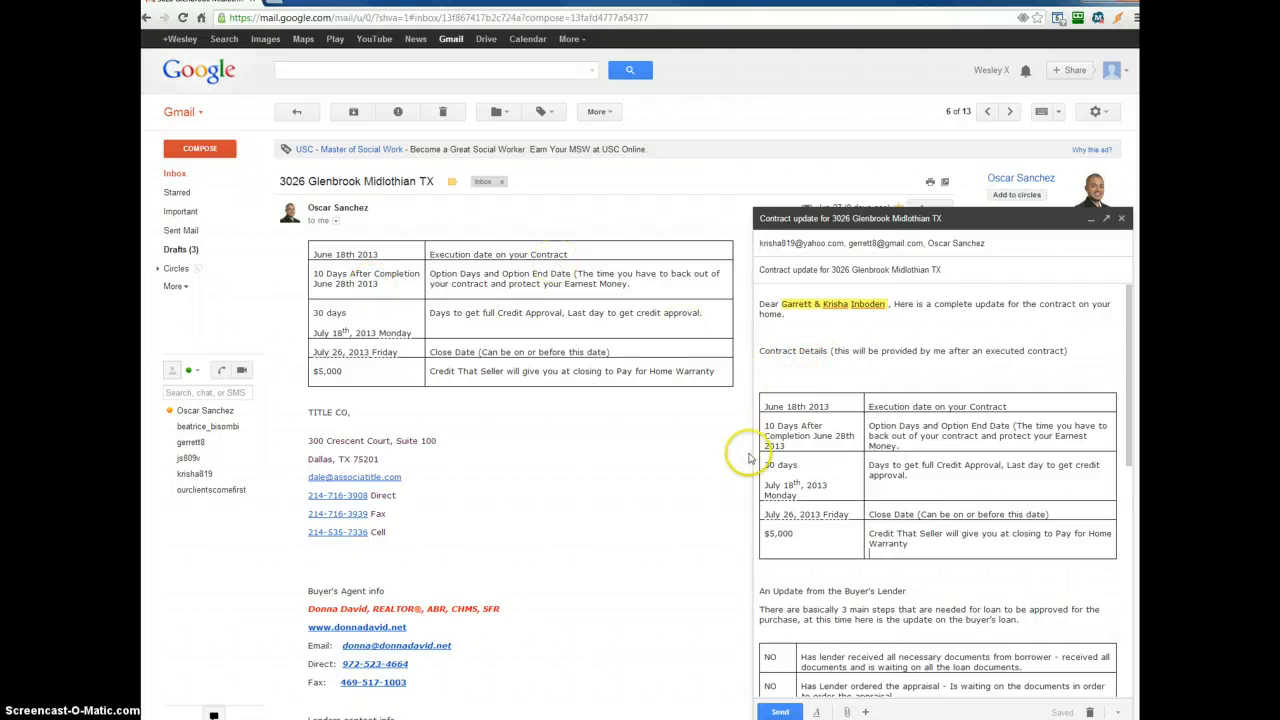
pyautogui.click(832, 378)
pyautogui.press('Delete')
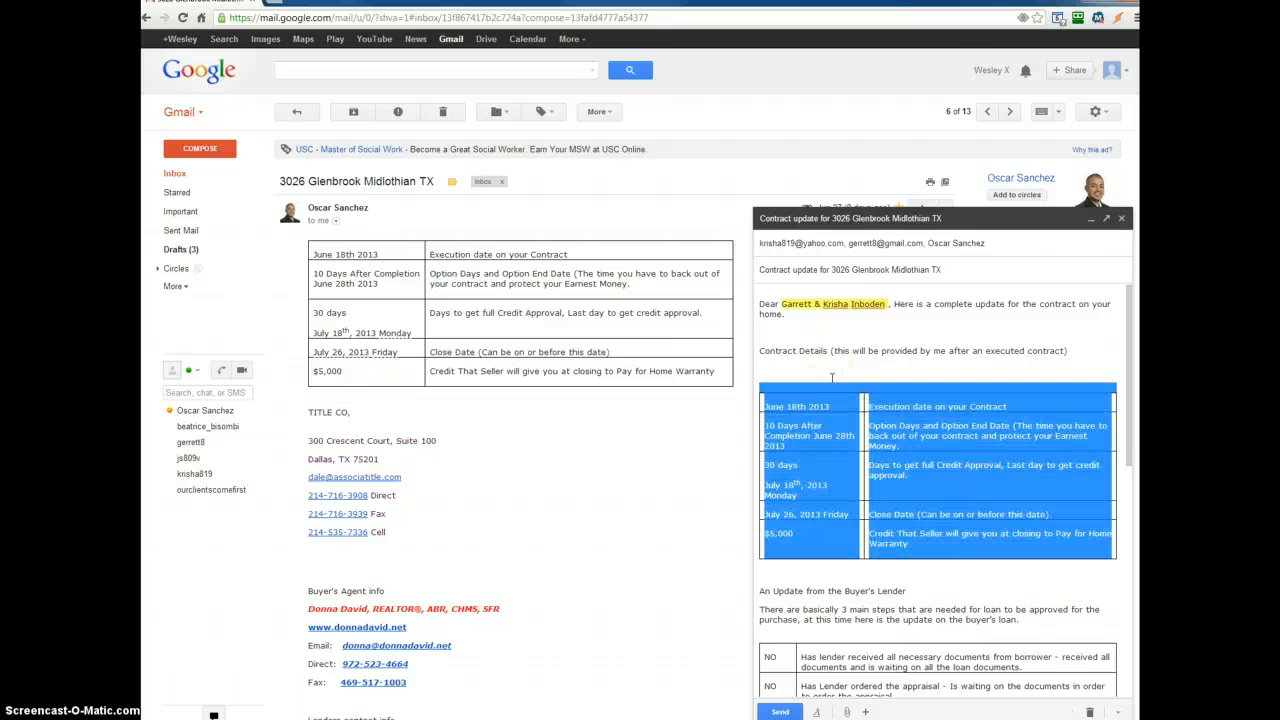
pyautogui.click(831, 378)
pyautogui.press('BackSpace')
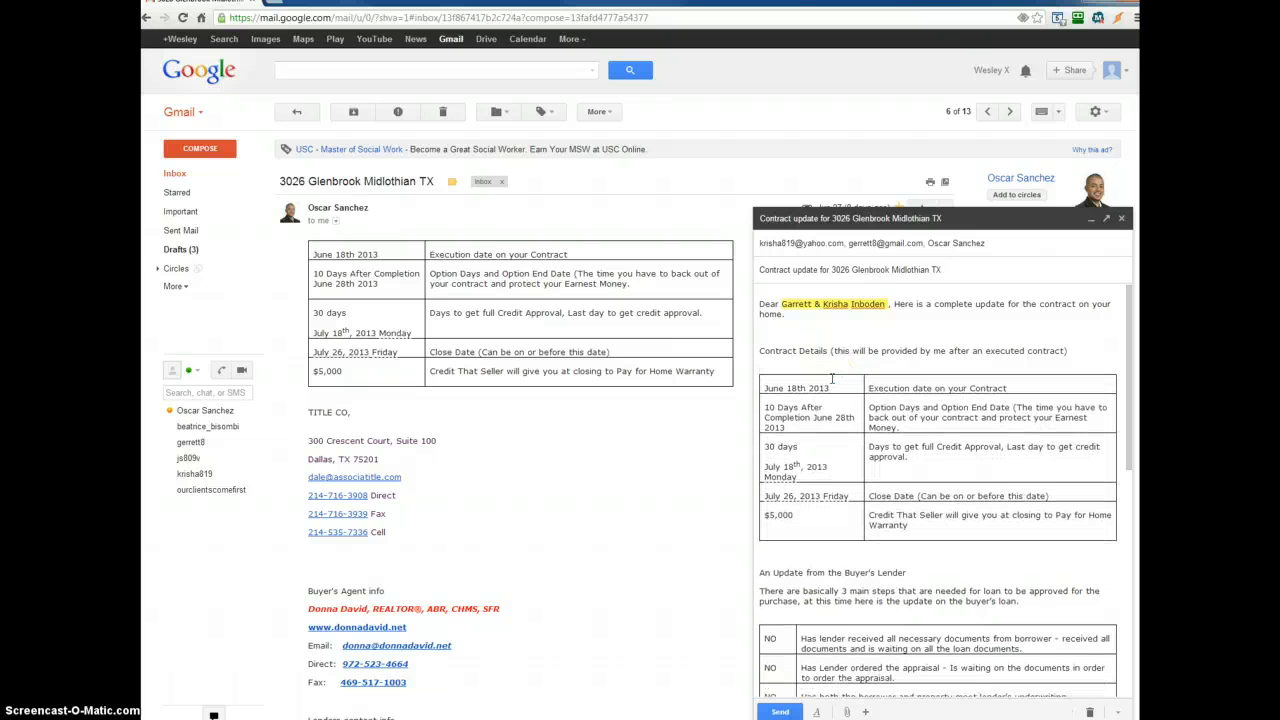
# - Review the message body and the lender contact details further down the received email
pyautogui.scroll(-3, 831, 378)
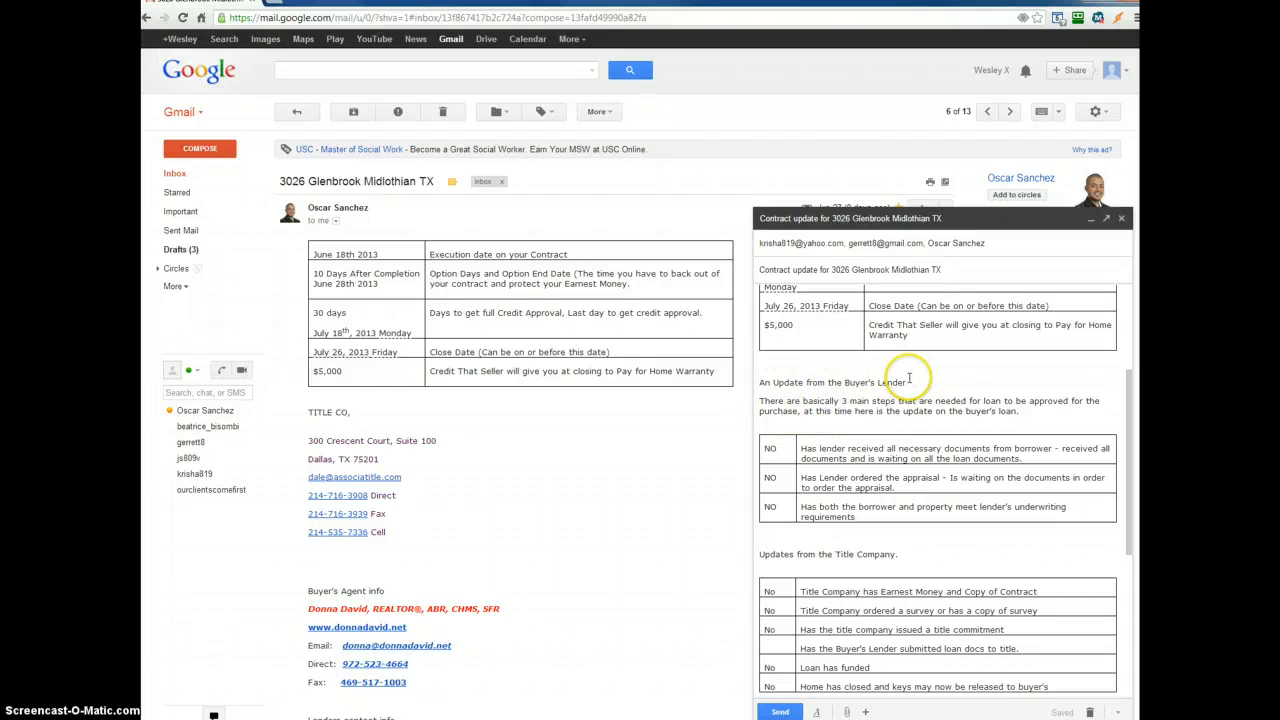
pyautogui.click(564, 504)
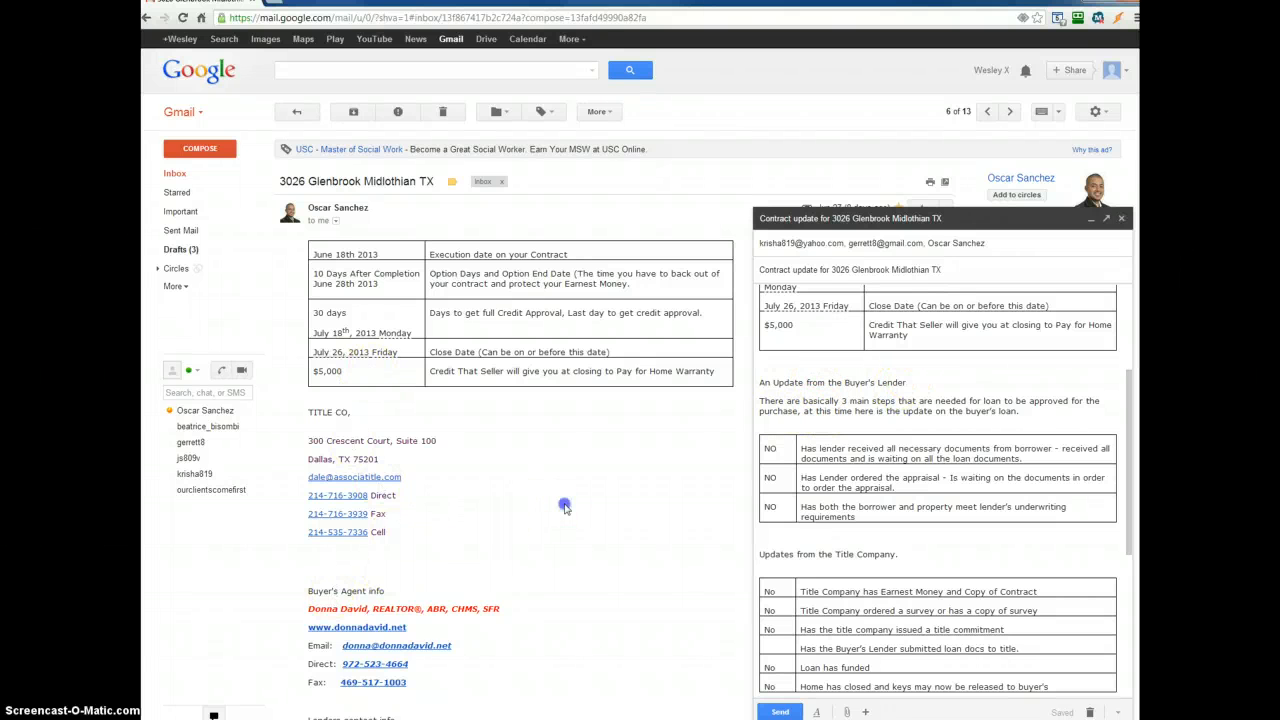
pyautogui.scroll(-2, 564, 504)
pyautogui.scroll(-2, 539, 550)
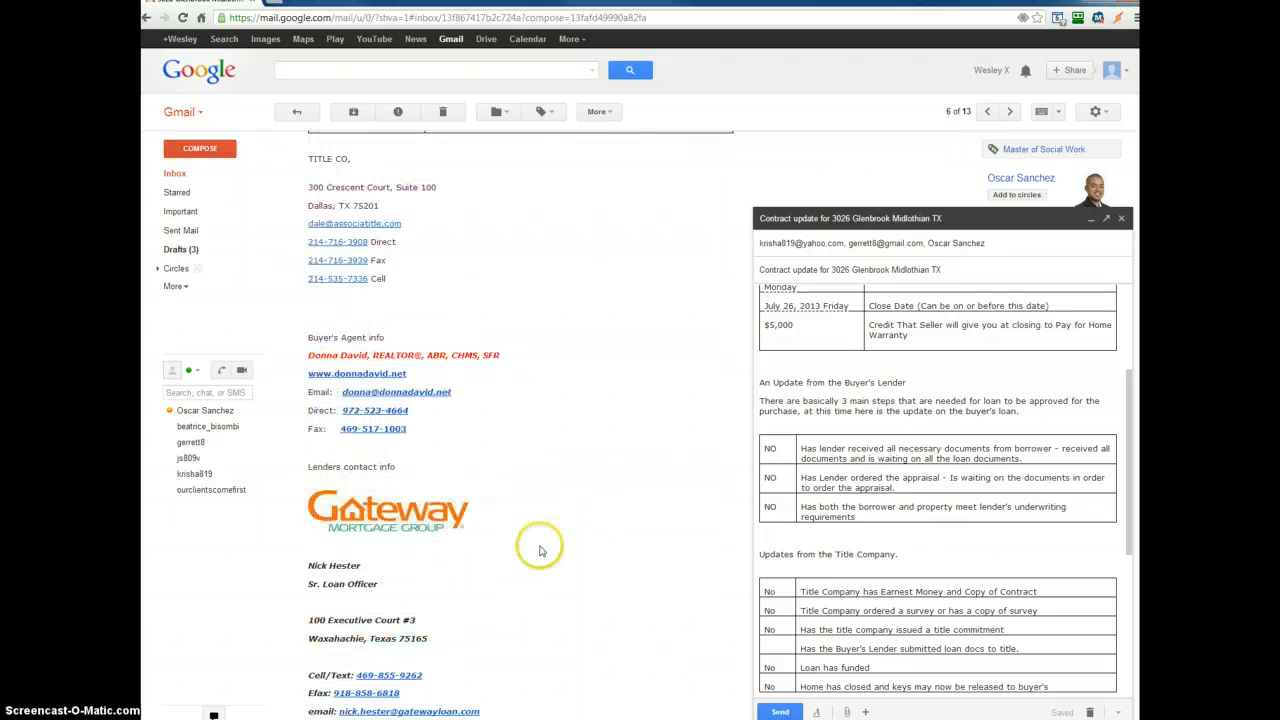
pyautogui.scroll(-1, 406, 574)
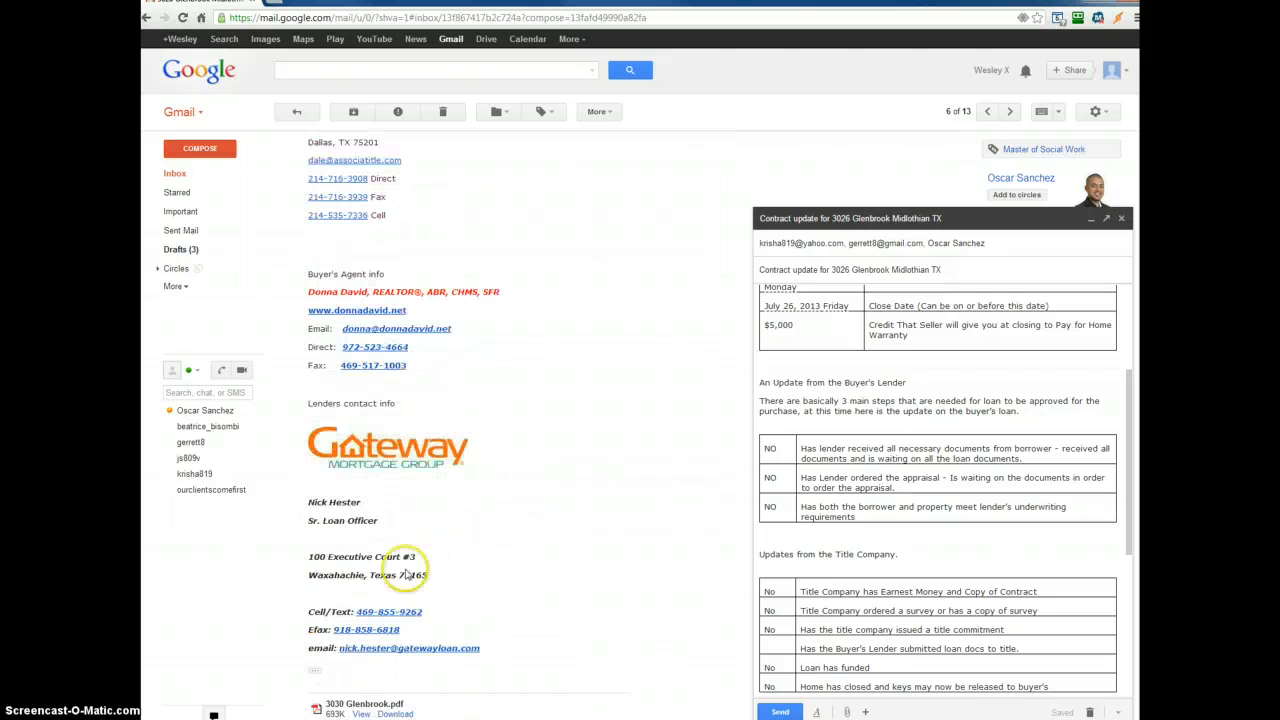
pyautogui.click(382, 613)
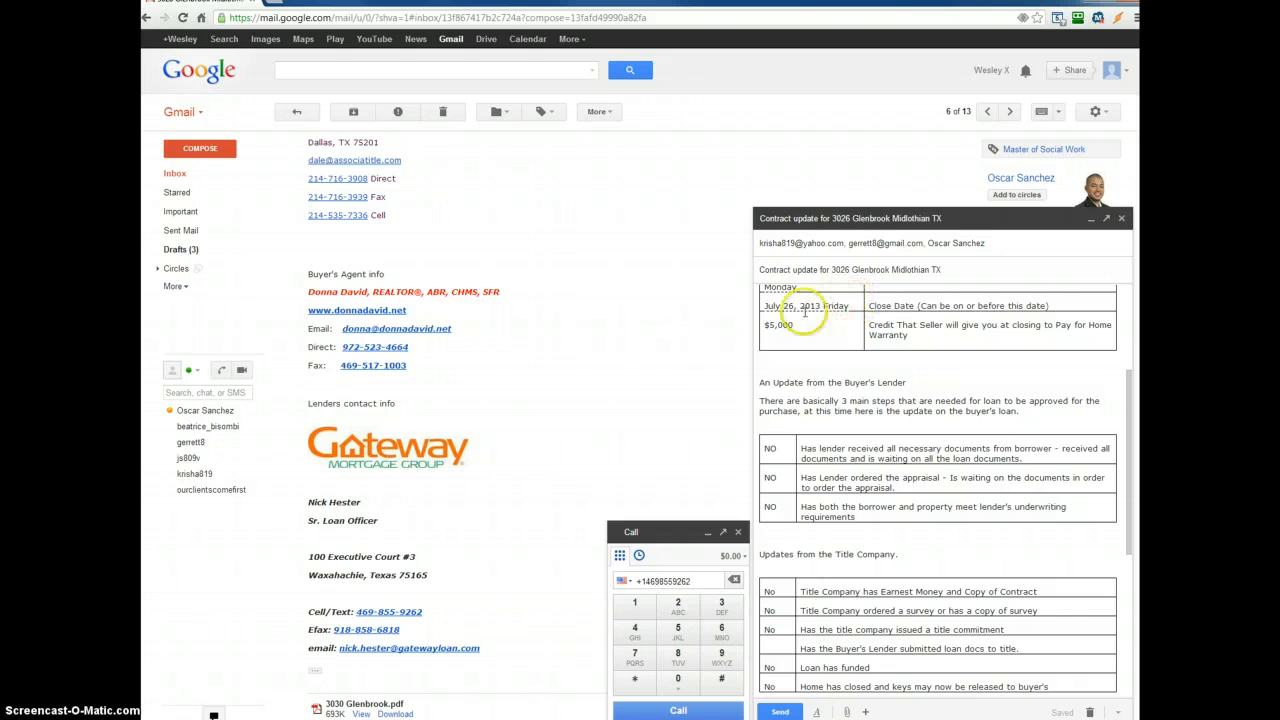
pyautogui.scroll(-1, 475, 518)
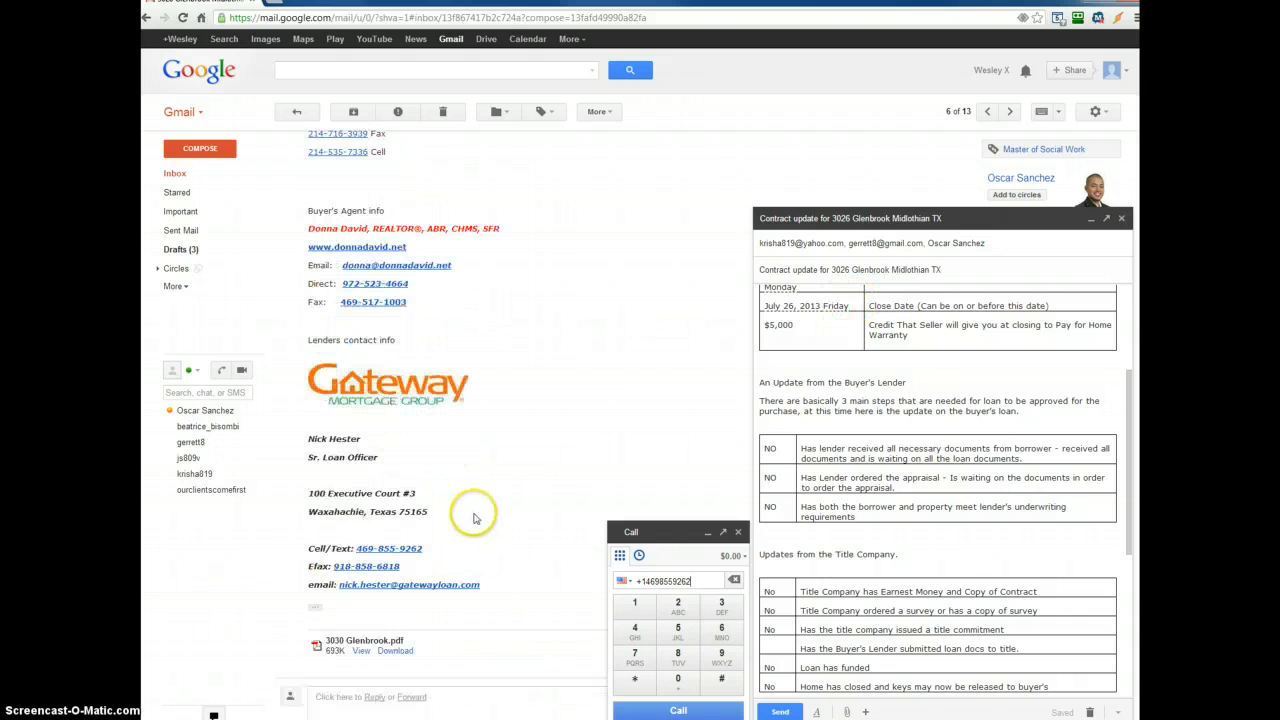
pyautogui.click(362, 650)
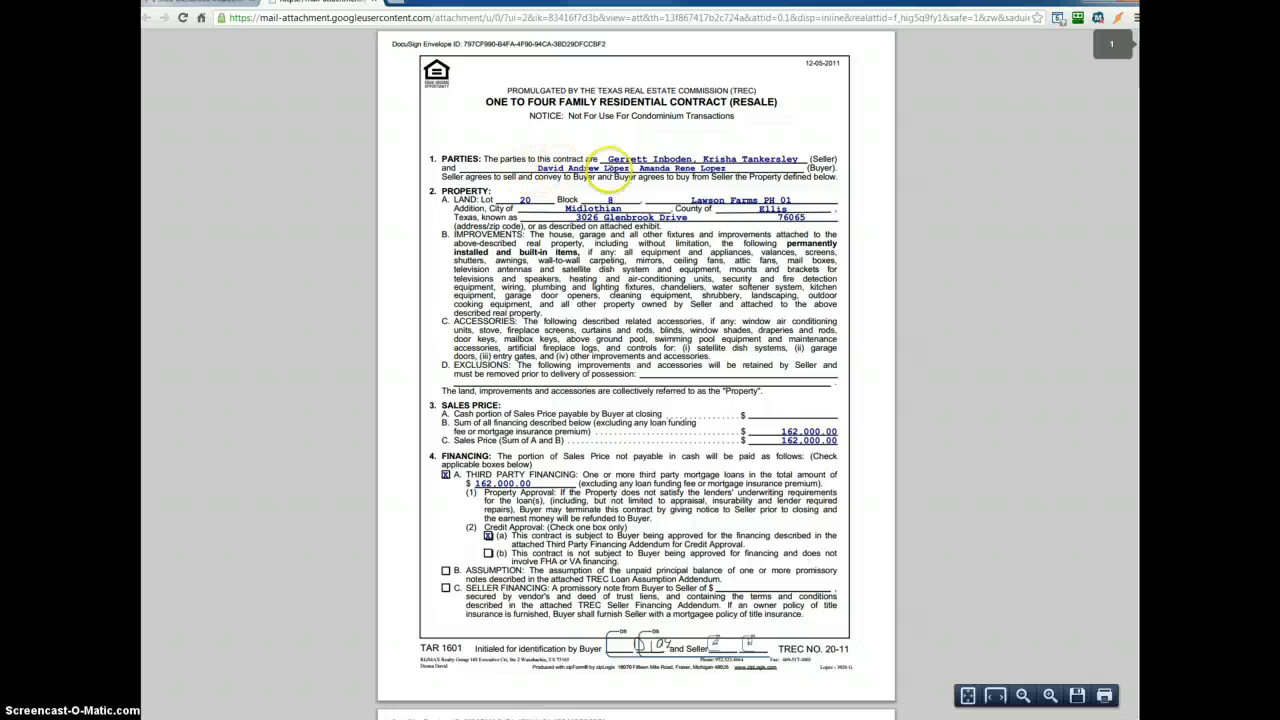
pyautogui.click(371, 6)
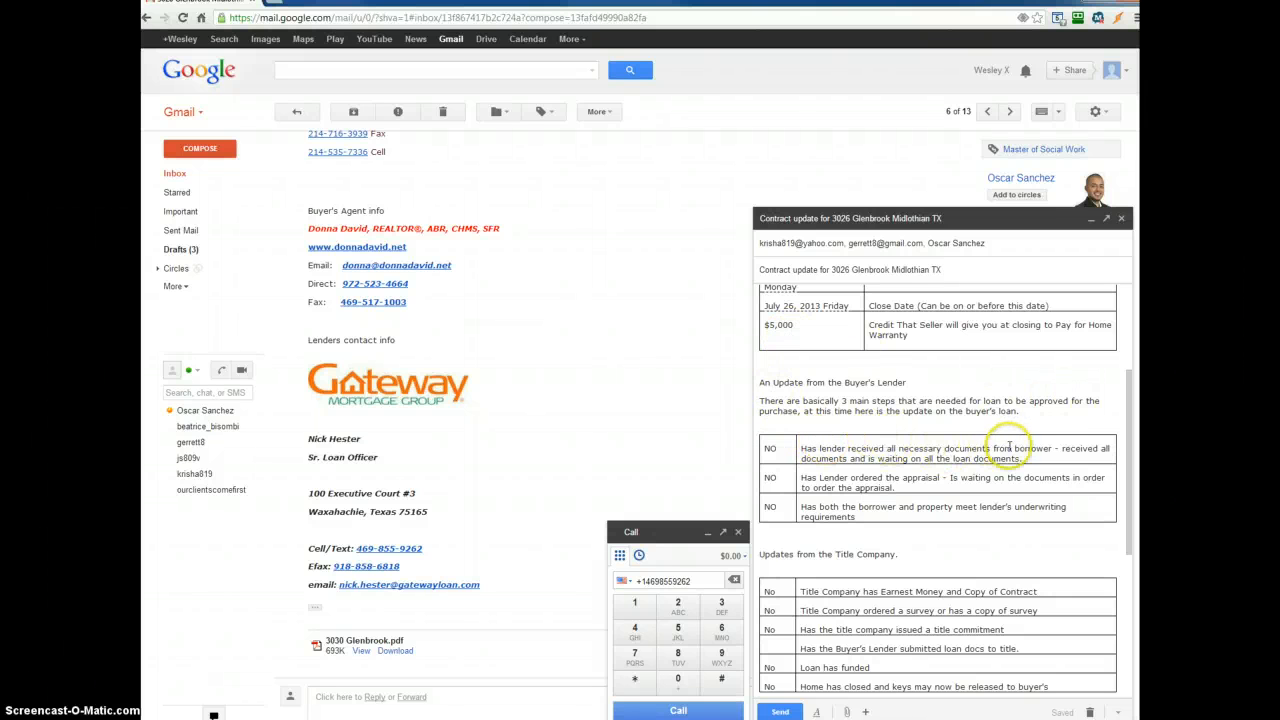
# - Delete the remark after the first lender item in the draft and mark that item YES
pyautogui.moveTo(1060, 448); pyautogui.dragTo(1068, 456)
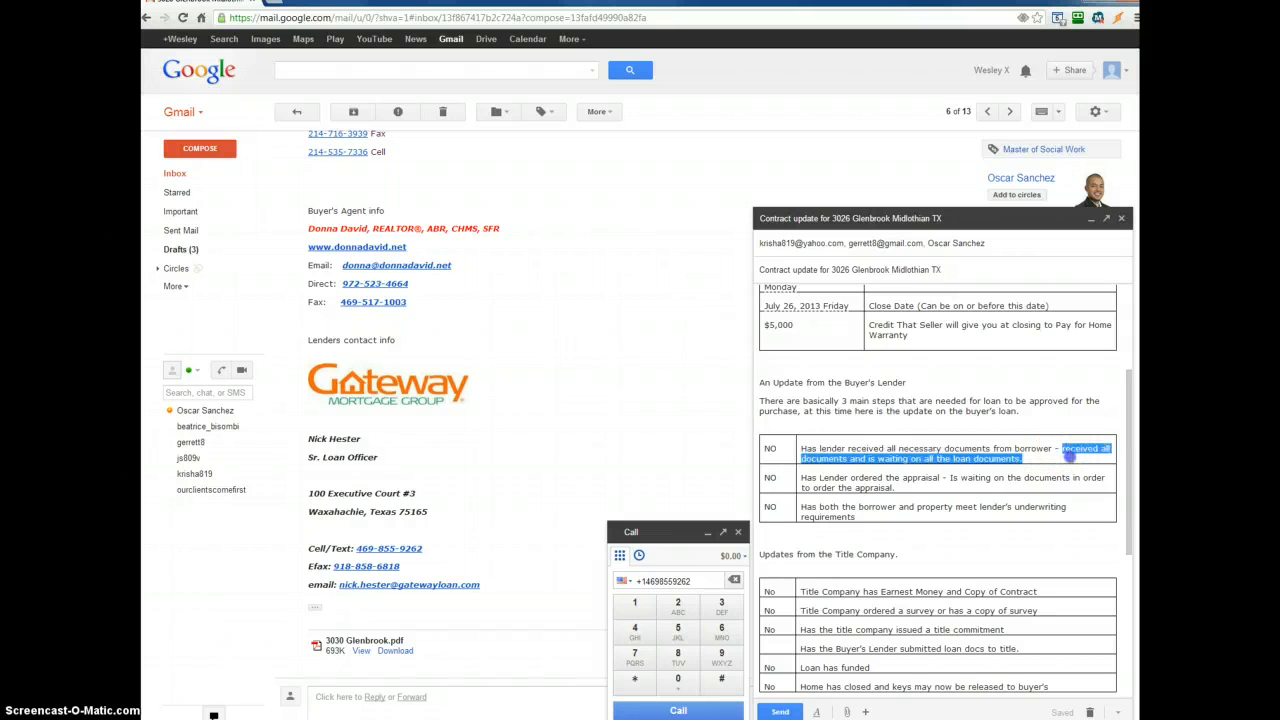
pyautogui.press('BackSpace')
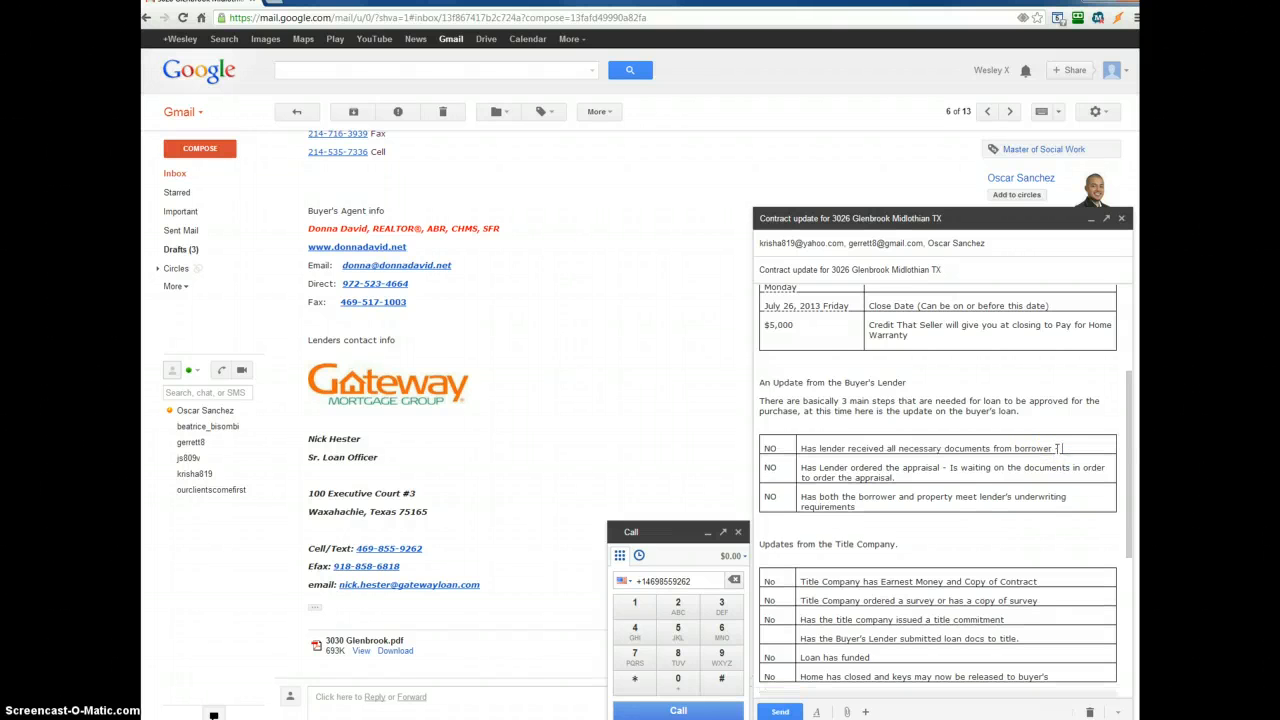
pyautogui.click(789, 450)
pyautogui.write('YES')
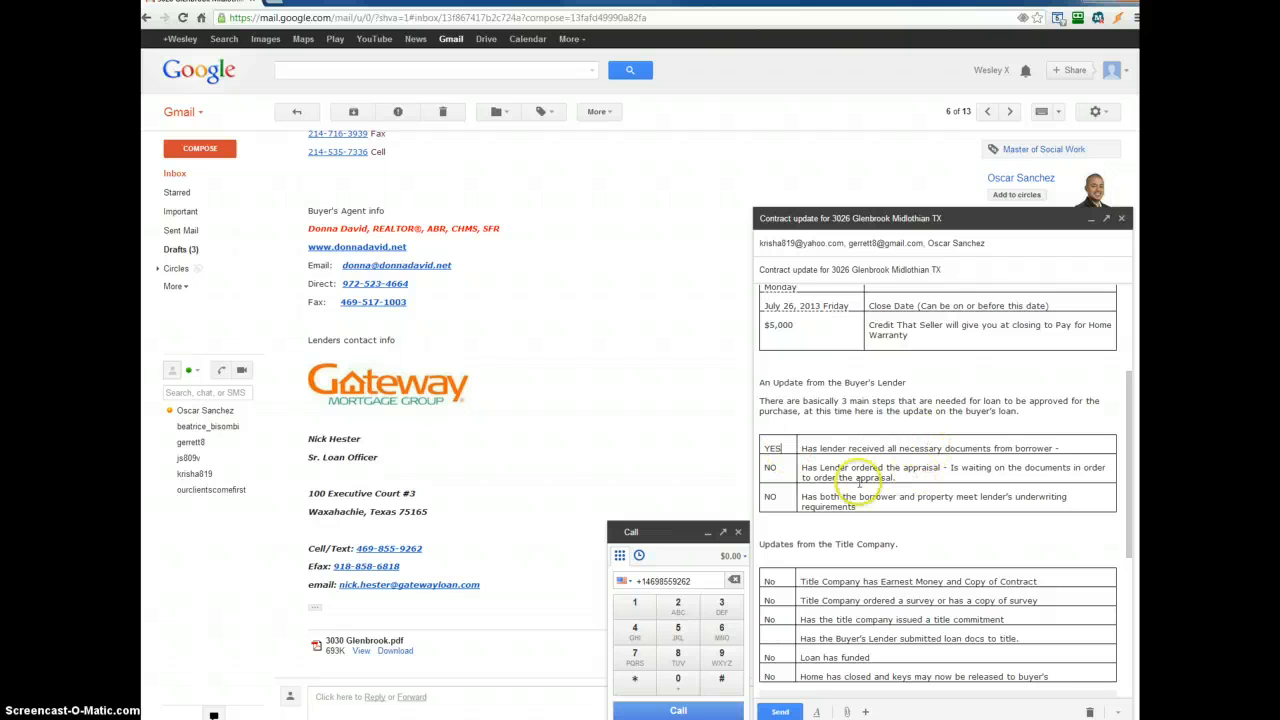
# - Delete the waiting note from the appraisal item and mark it YES
pyautogui.click(945, 467)
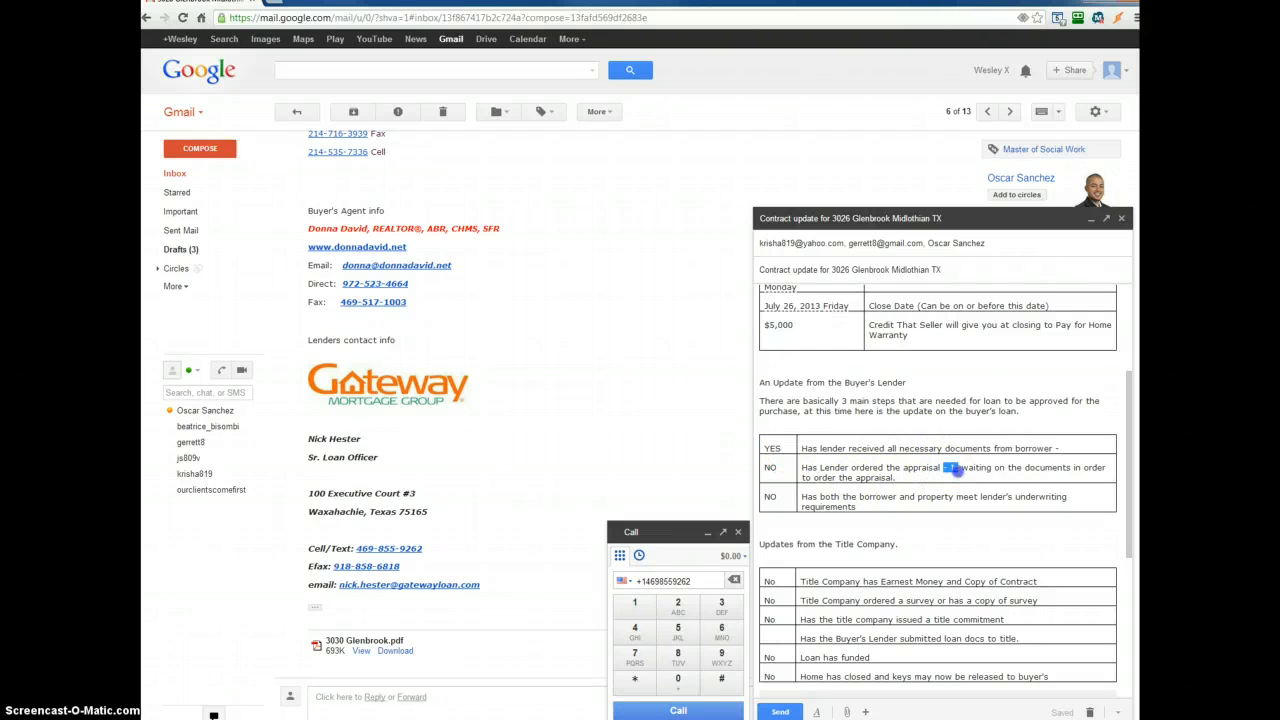
pyautogui.moveTo(955, 469); pyautogui.dragTo(959, 477)
pyautogui.press('BackSpace')
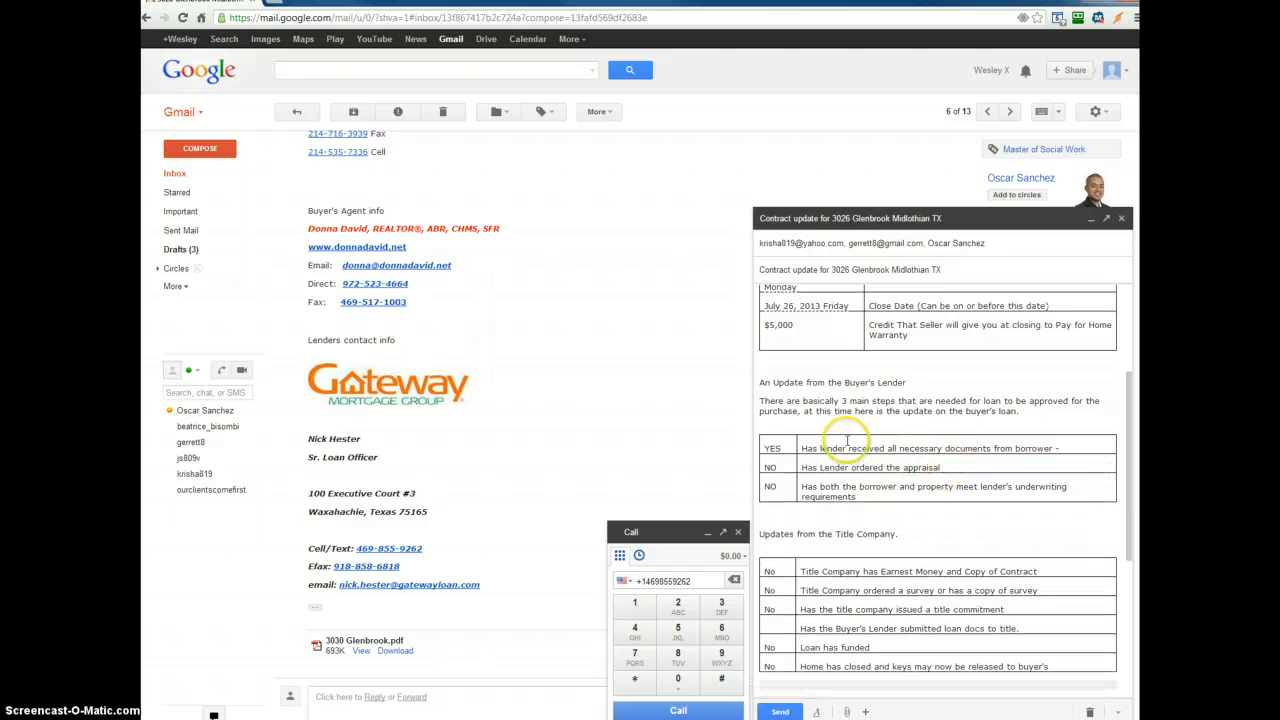
pyautogui.click(790, 466)
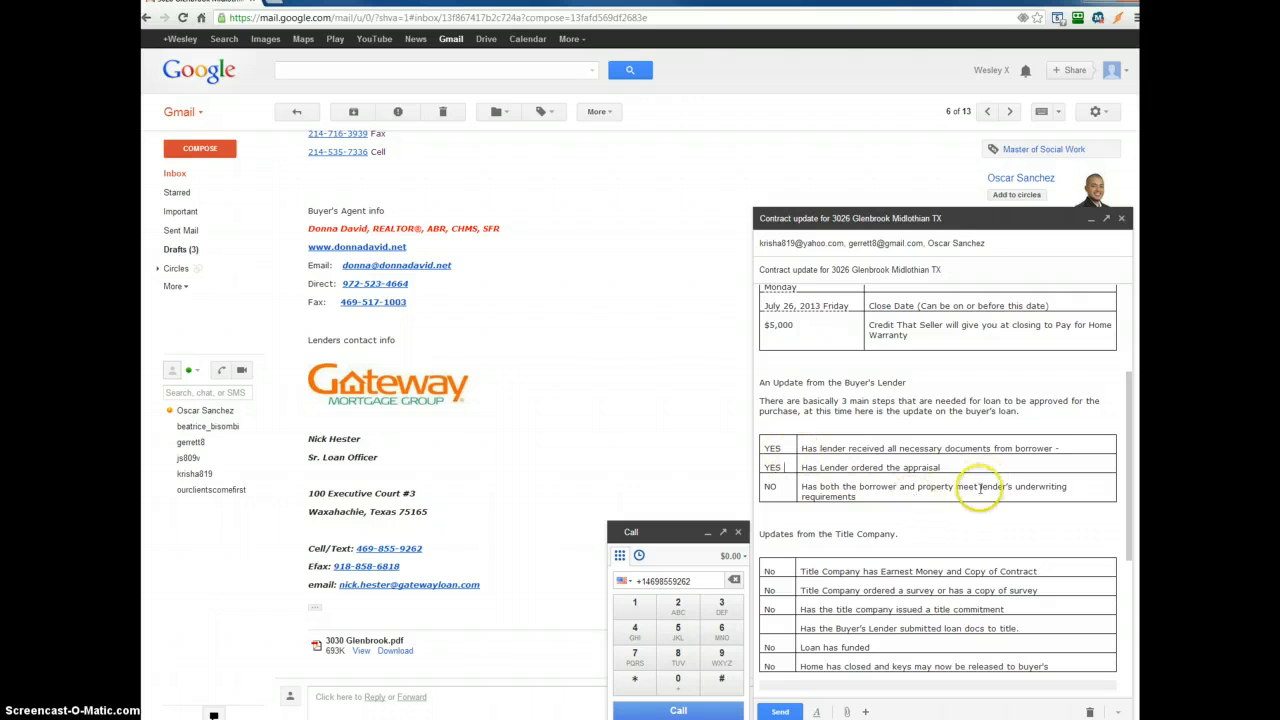
# - Append " - Waiting for appraisal to come back" to the underwriting item
pyautogui.click(774, 489)
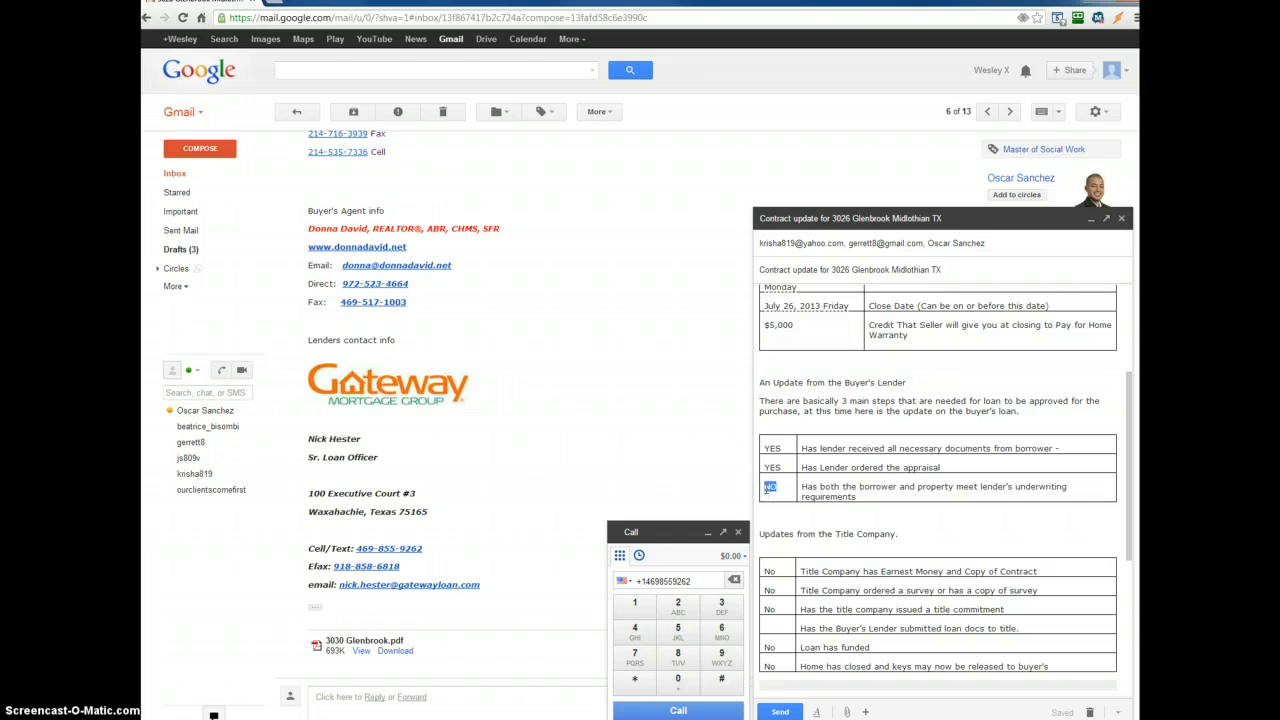
pyautogui.click(1000, 500)
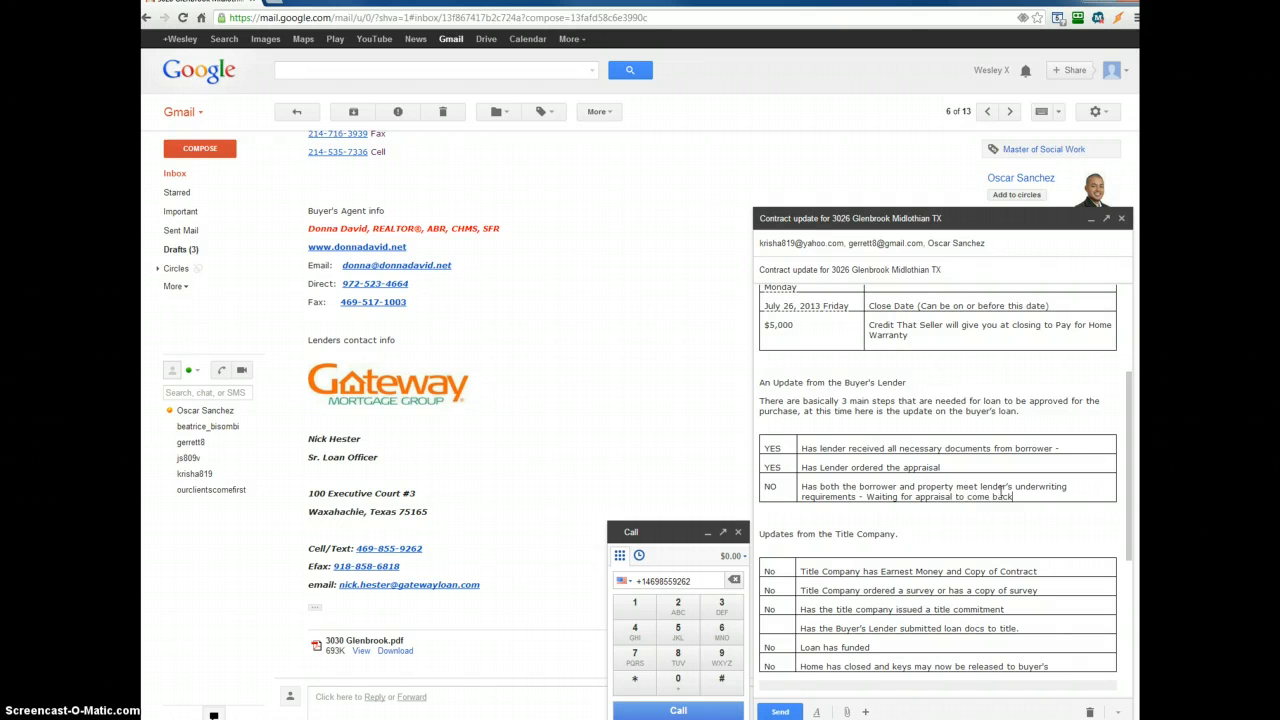
# - Mark the survey item in the title company table YES, clearing the earnest-money item's status
pyautogui.scroll(-1, 966, 460)
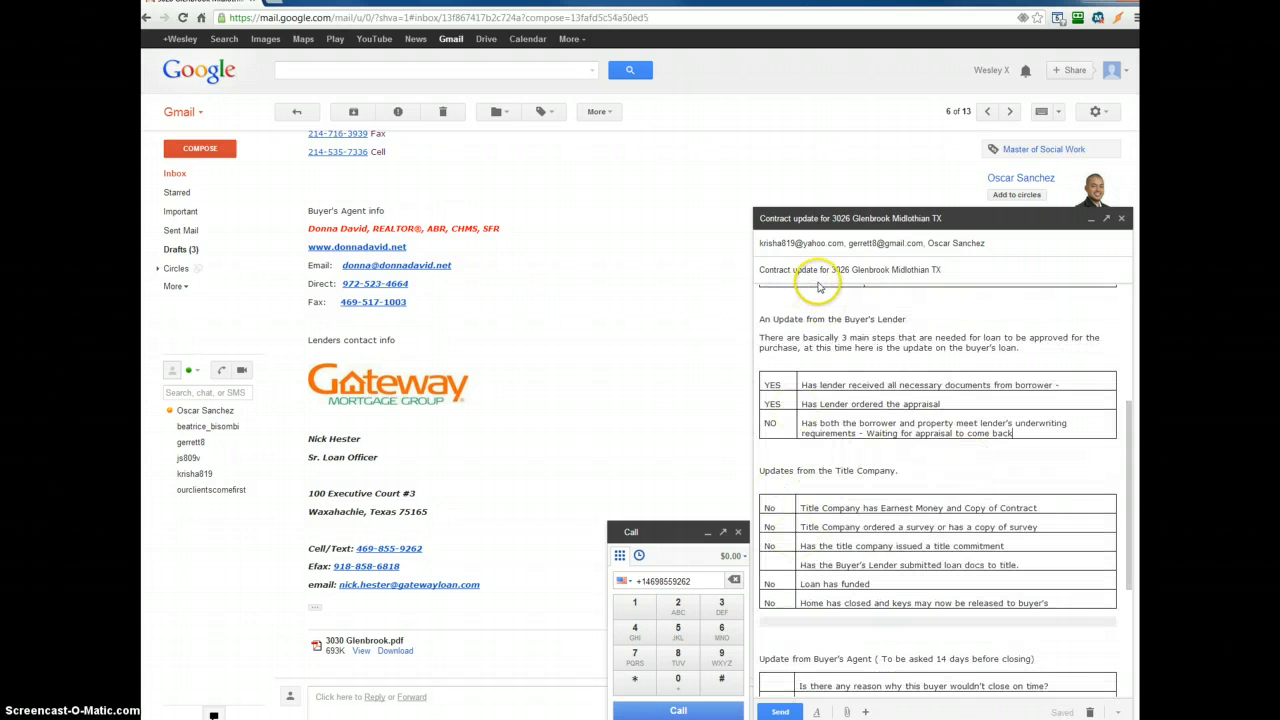
pyautogui.doubleClick(781, 509)
pyautogui.write('YES')
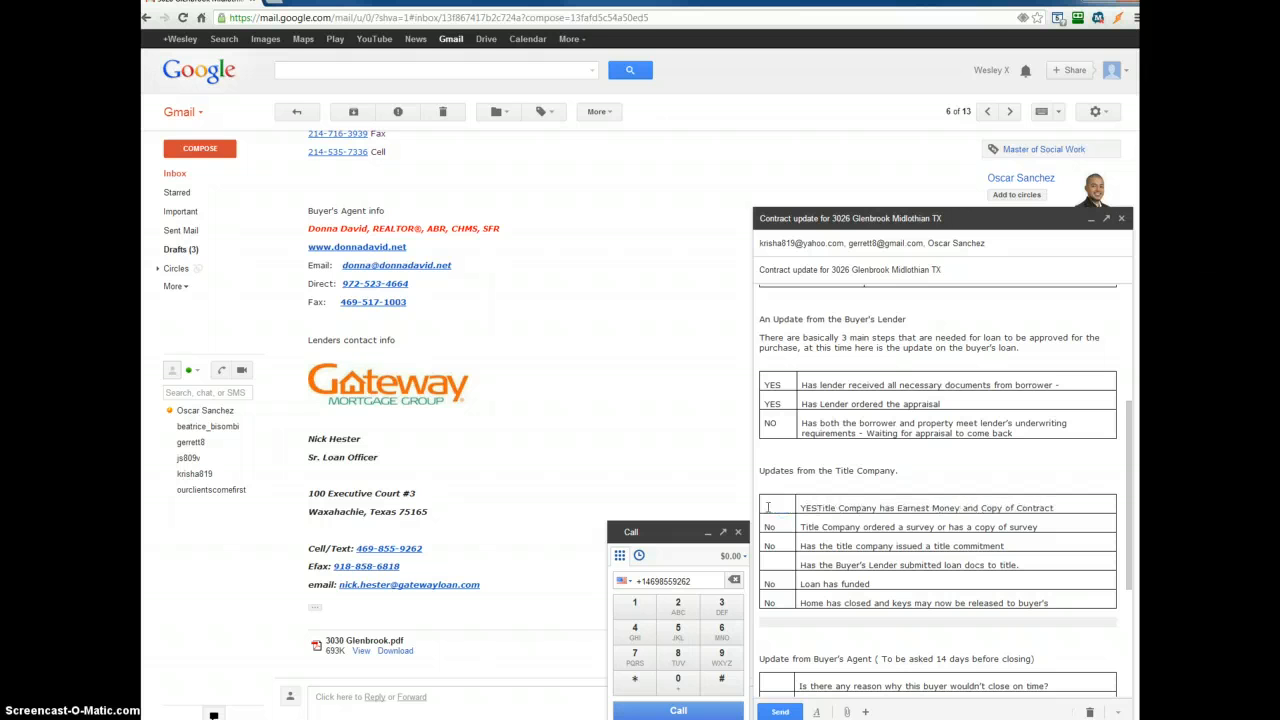
pyautogui.press('BackSpace')
pyautogui.press('BackSpace')
pyautogui.press('BackSpace')
pyautogui.click(770, 494)
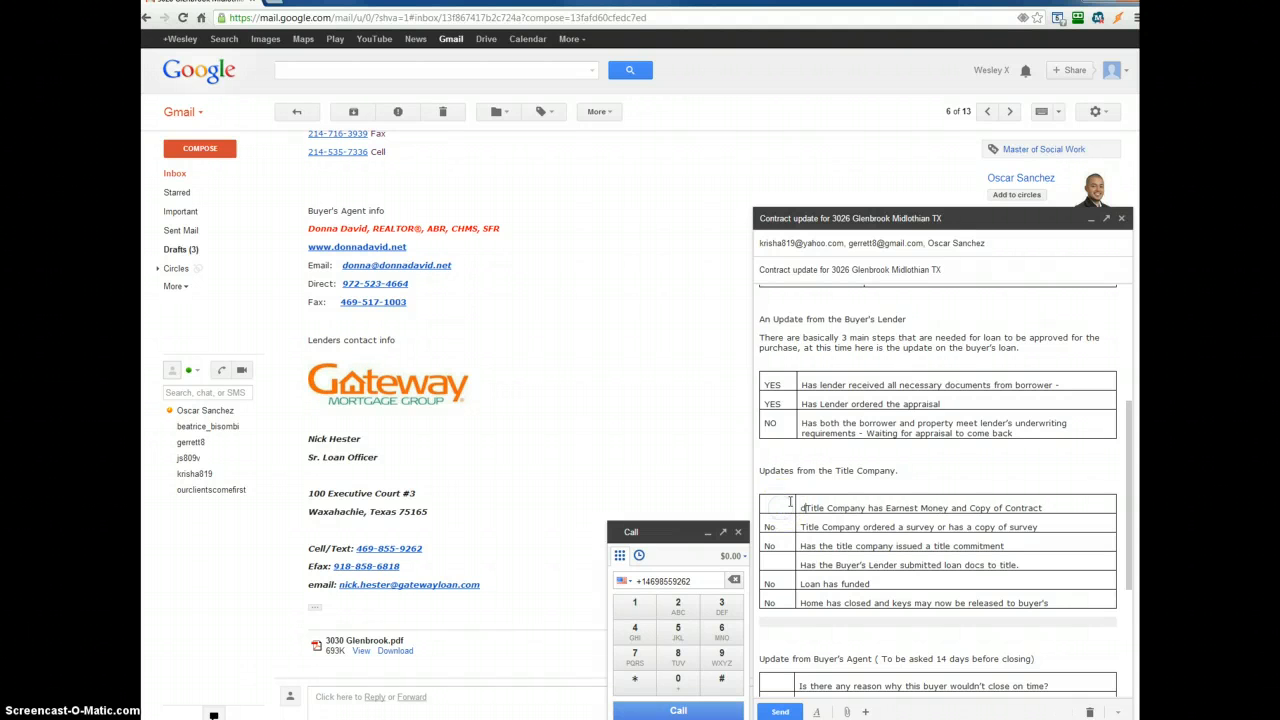
pyautogui.click(800, 483)
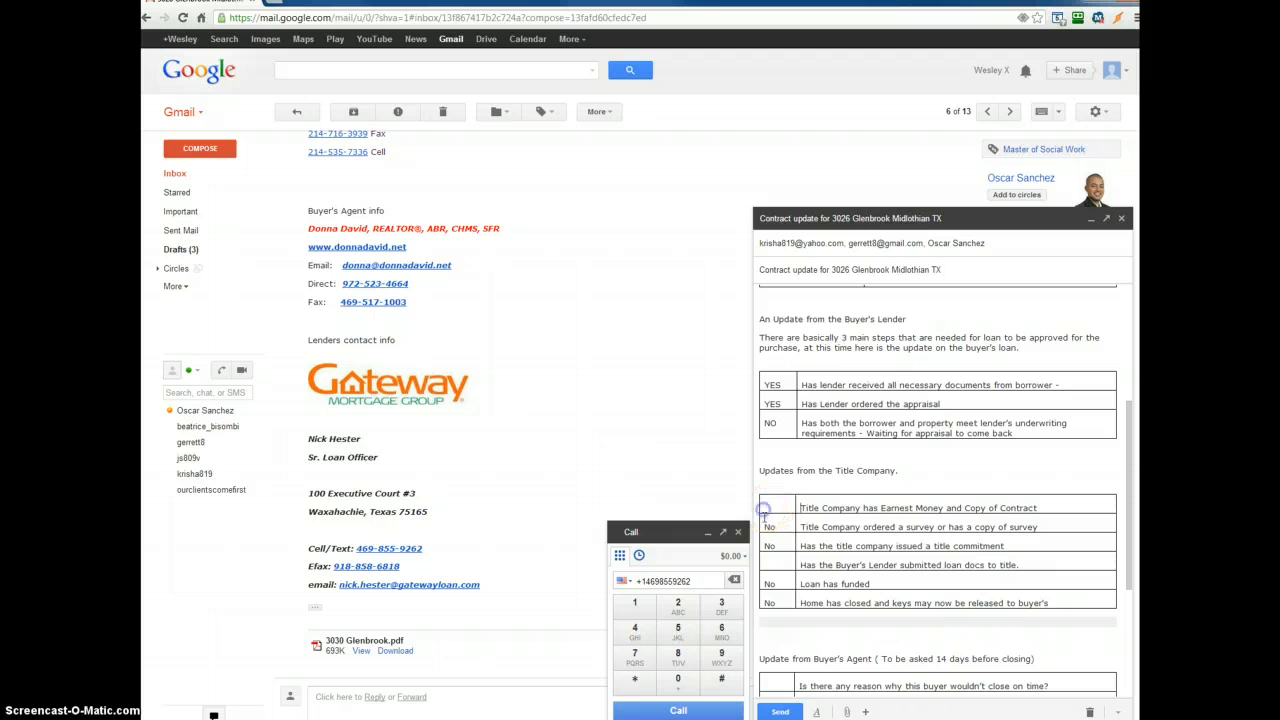
pyautogui.click(779, 507)
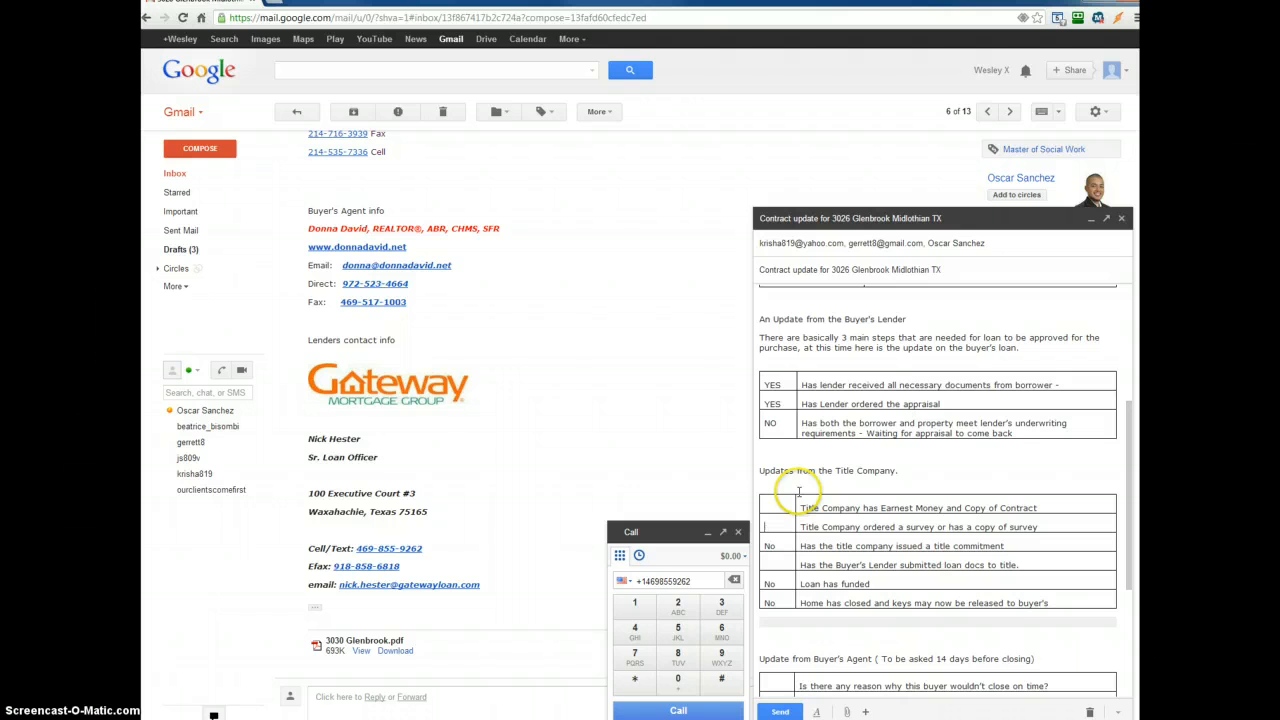
pyautogui.write('YES')
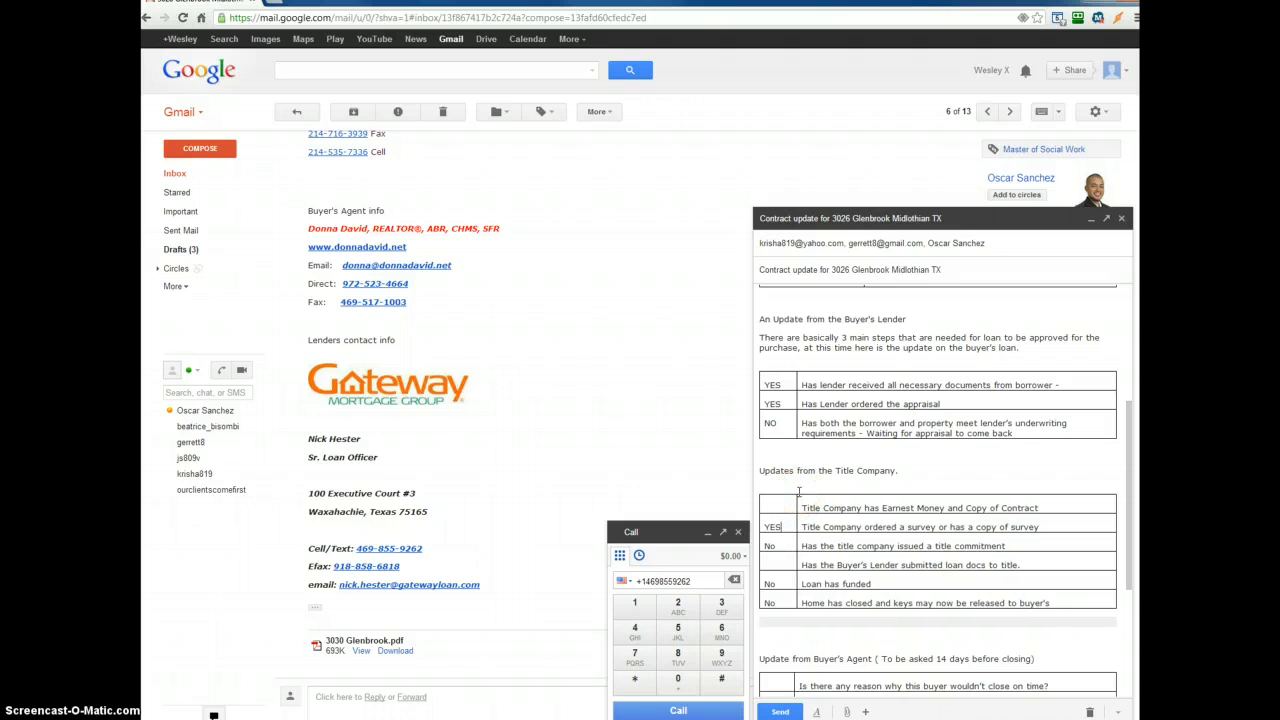
# - Review the remaining title company and buyer's agent rows of the draft
pyautogui.click(778, 546)
pyautogui.scroll(-2, 786, 540)
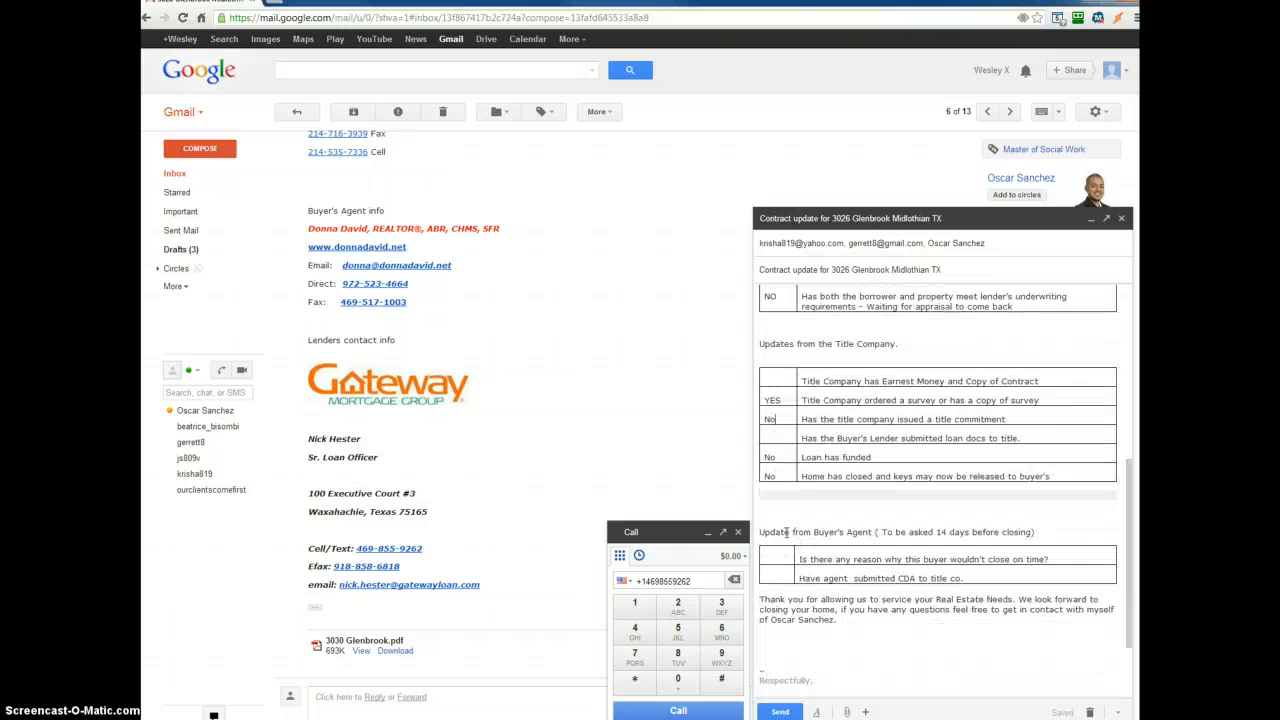
pyautogui.scroll(-1, 790, 440)
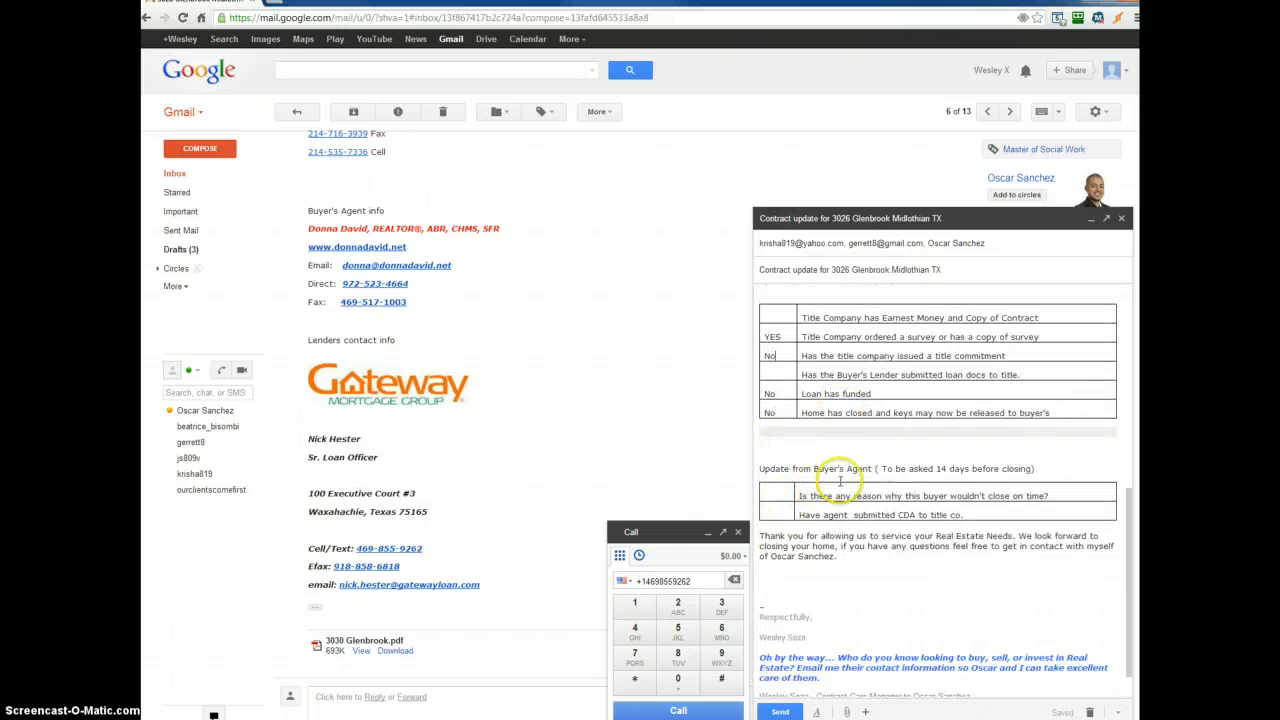
pyautogui.click(760, 499)
pyautogui.click(765, 491)
pyautogui.click(783, 514)
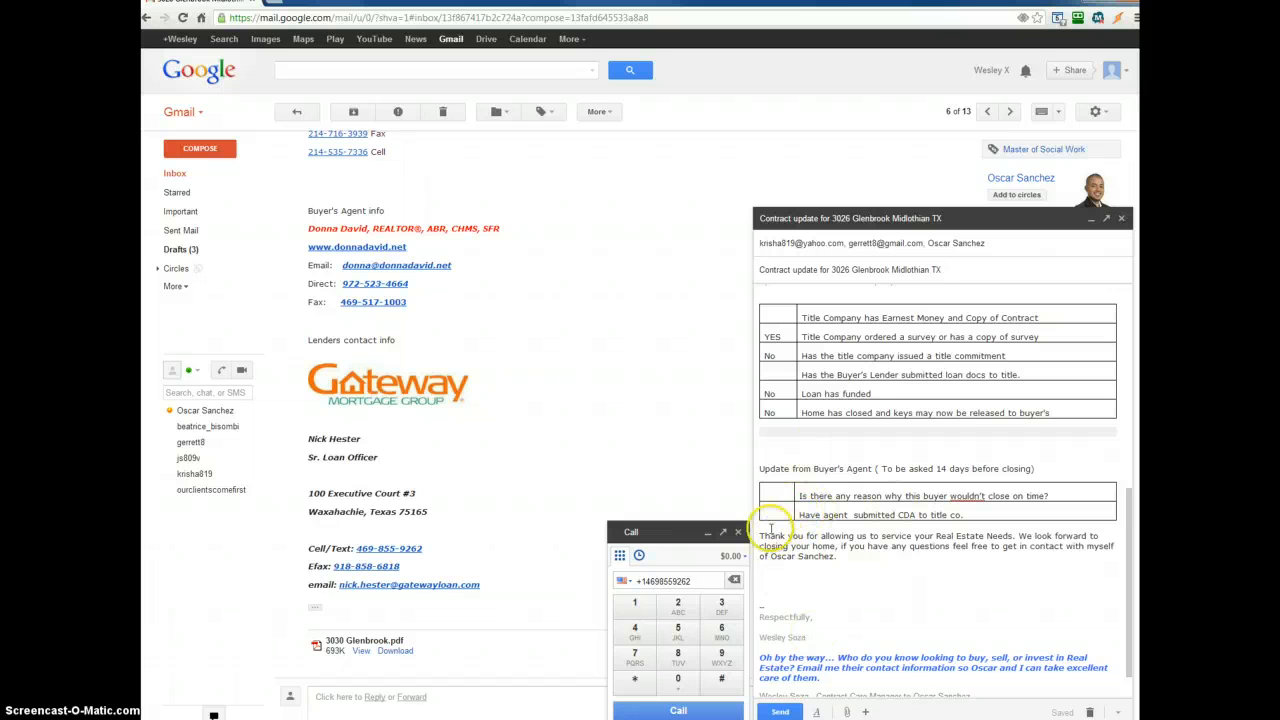
pyautogui.scroll(3, 835, 556)
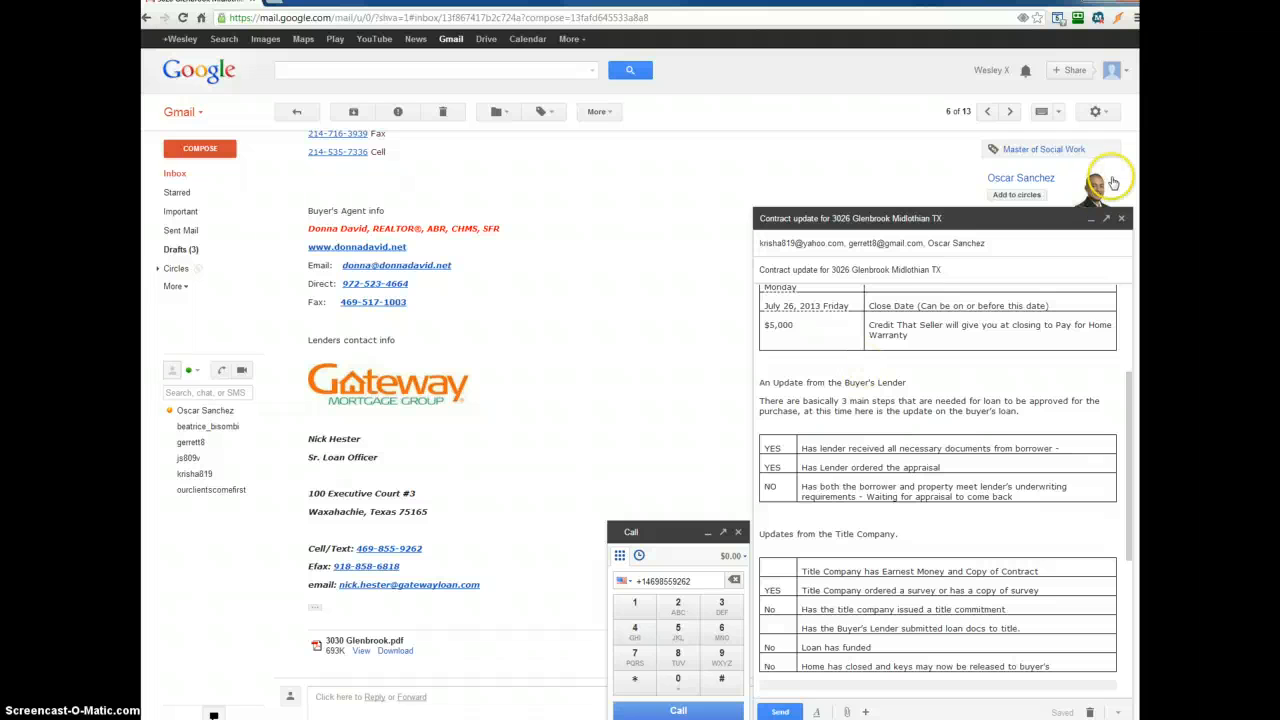
pyautogui.click(1089, 712)
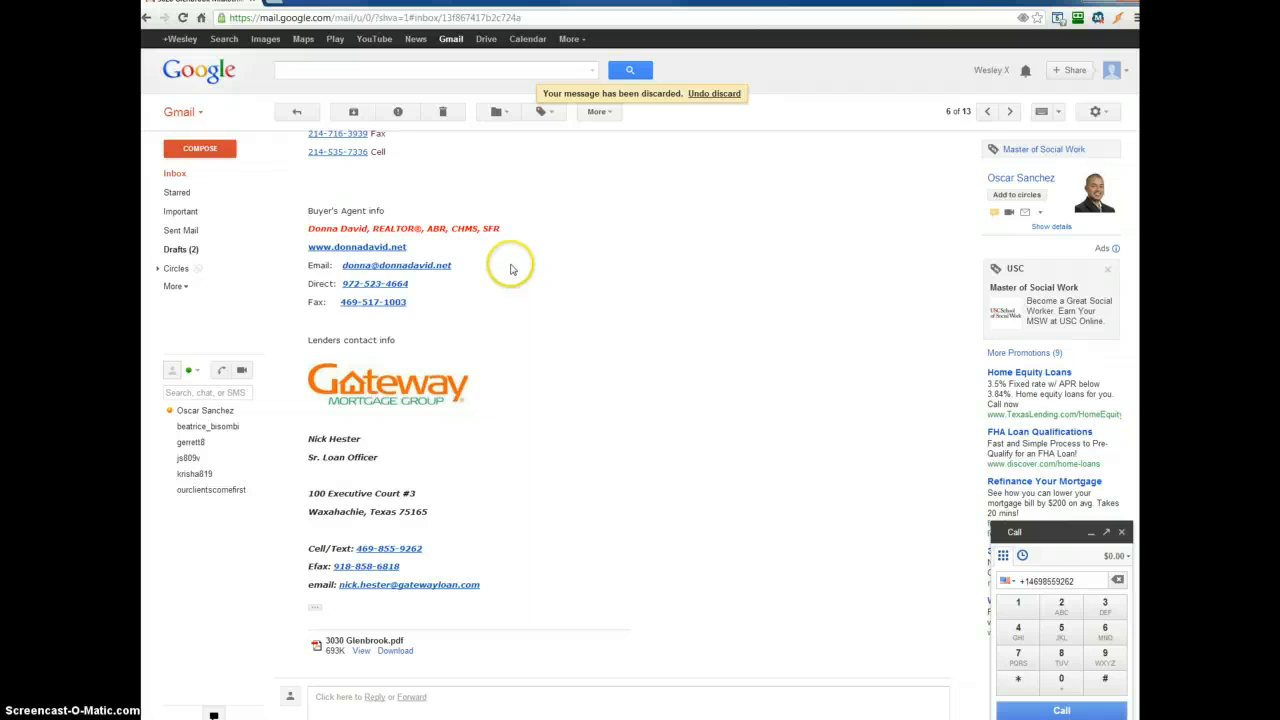
pyautogui.click(177, 236)
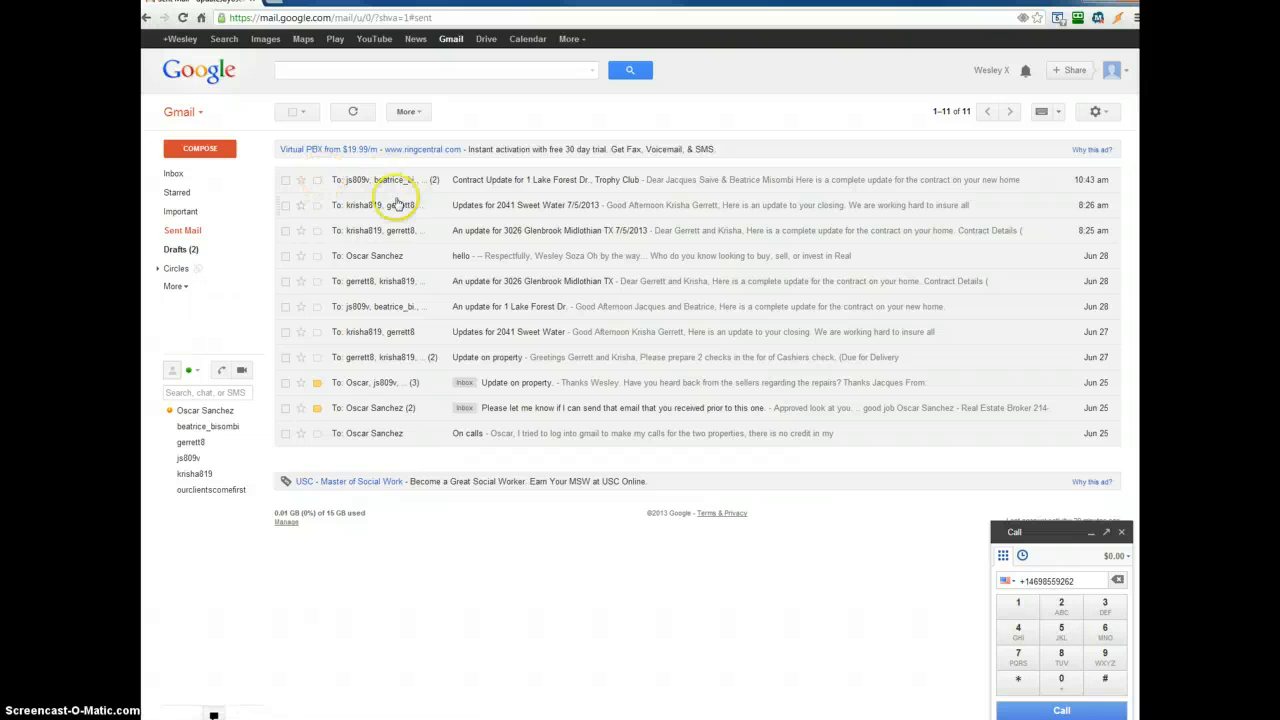
pyautogui.click(408, 238)
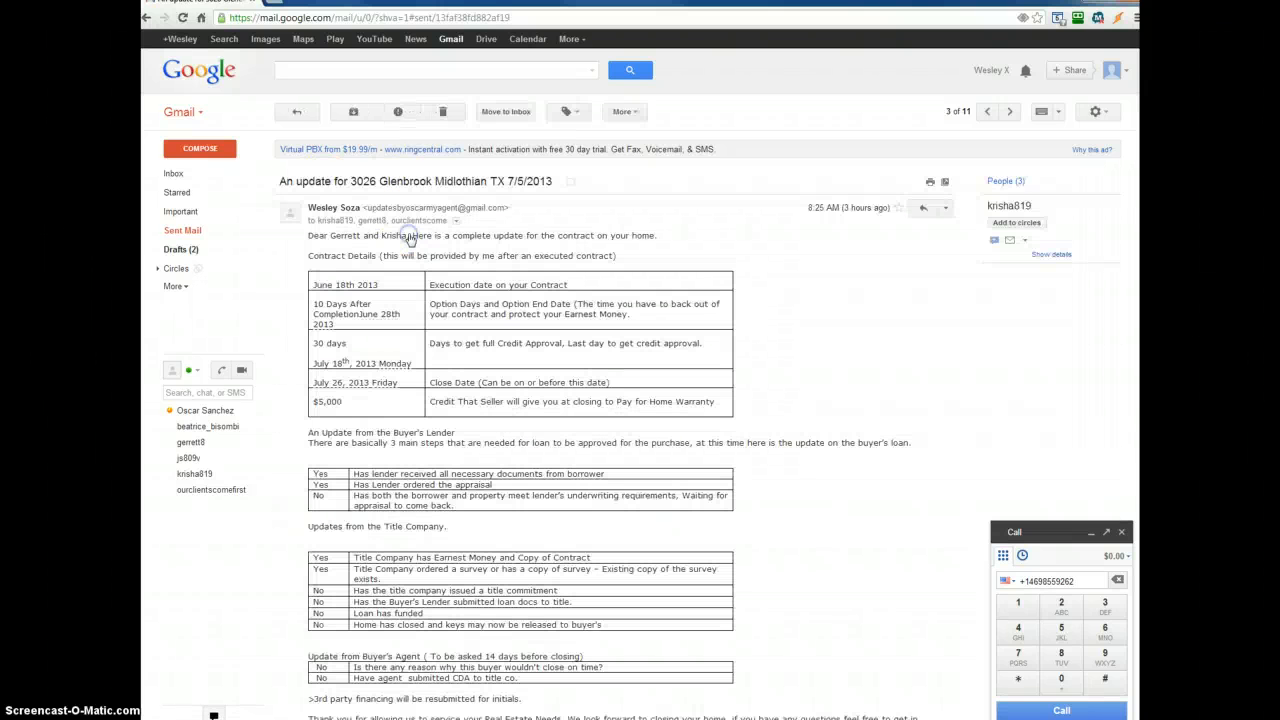
# - Forward the sent update email and delete the forwarded-message header from the body
pyautogui.click(945, 208)
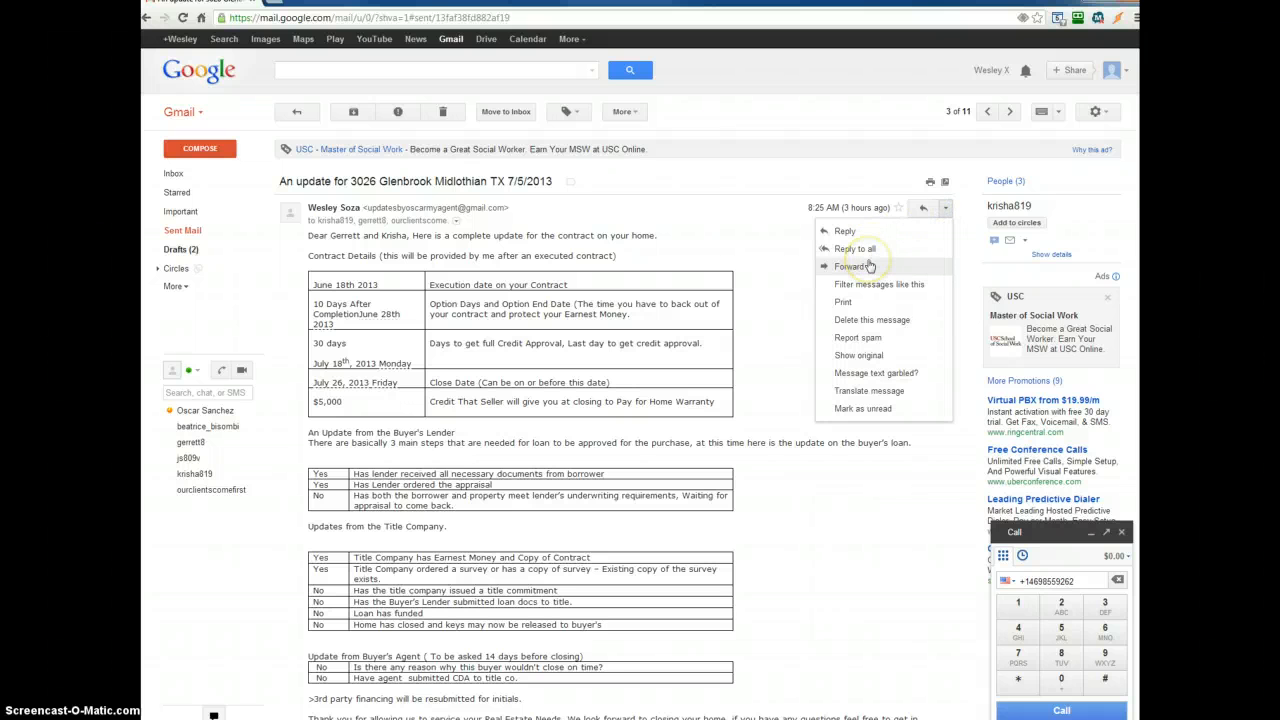
pyautogui.click(868, 265)
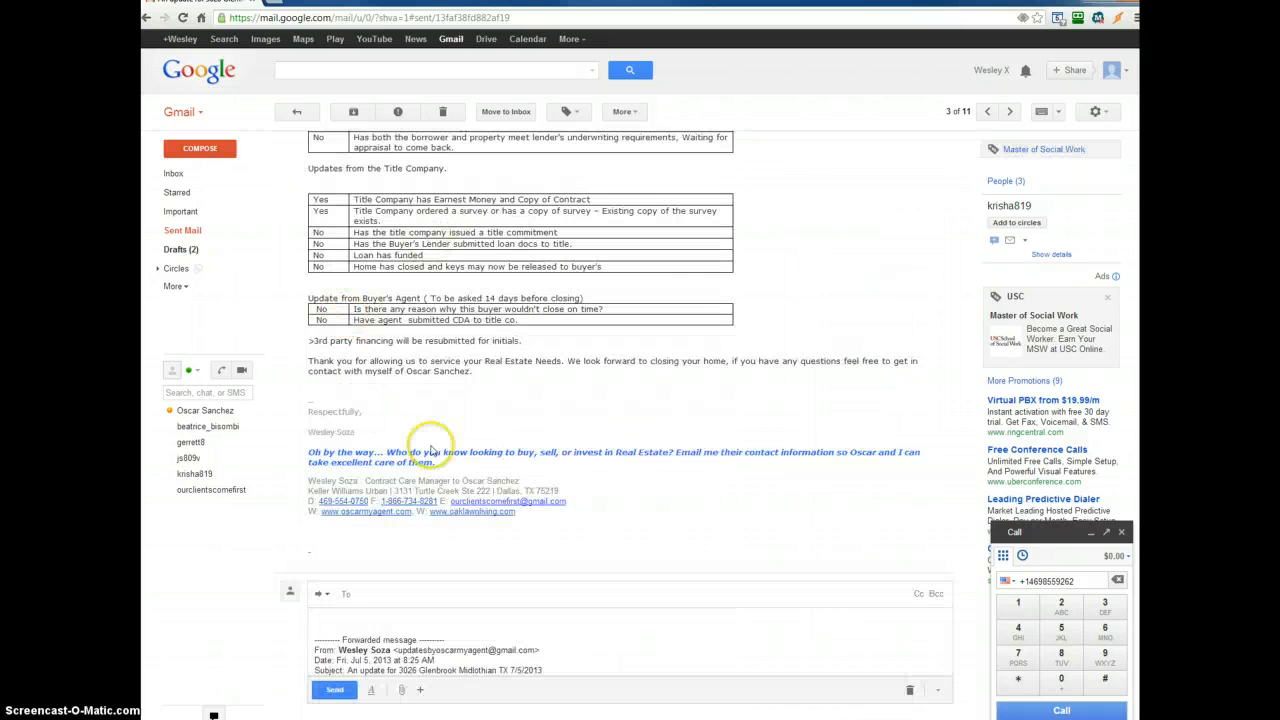
pyautogui.moveTo(486, 500); pyautogui.dragTo(309, 423)
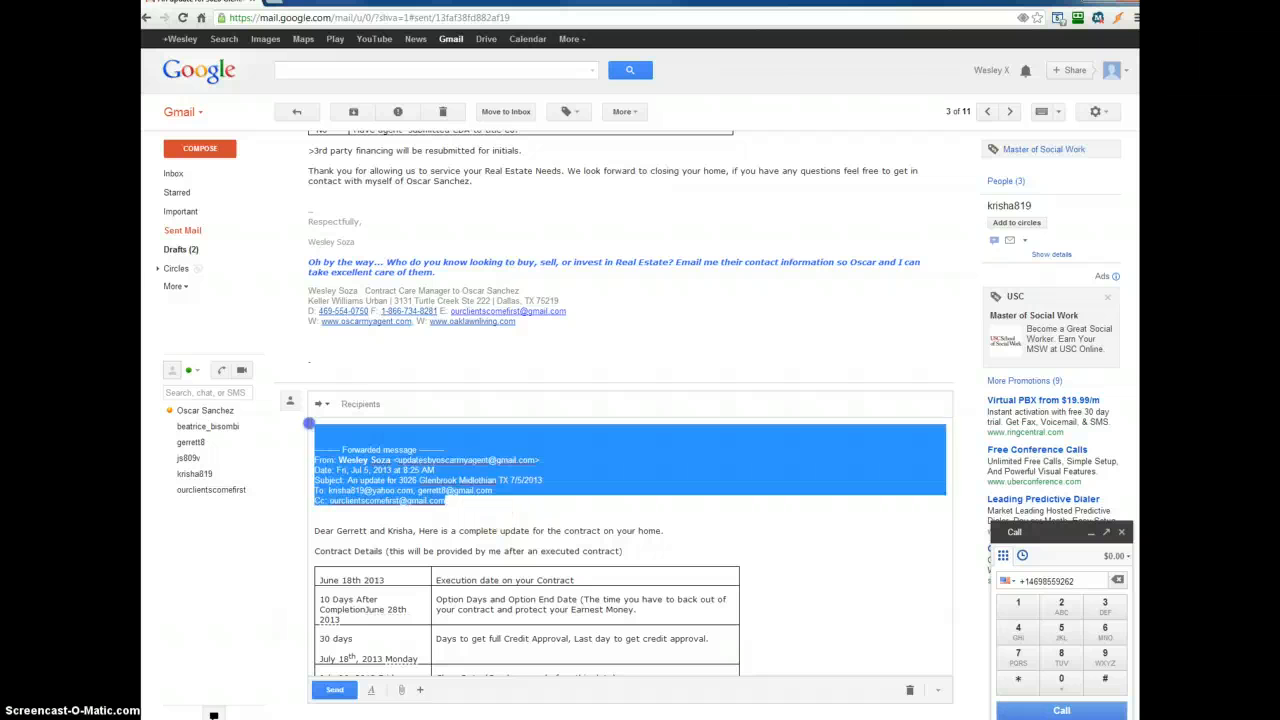
pyautogui.press('BackSpace')
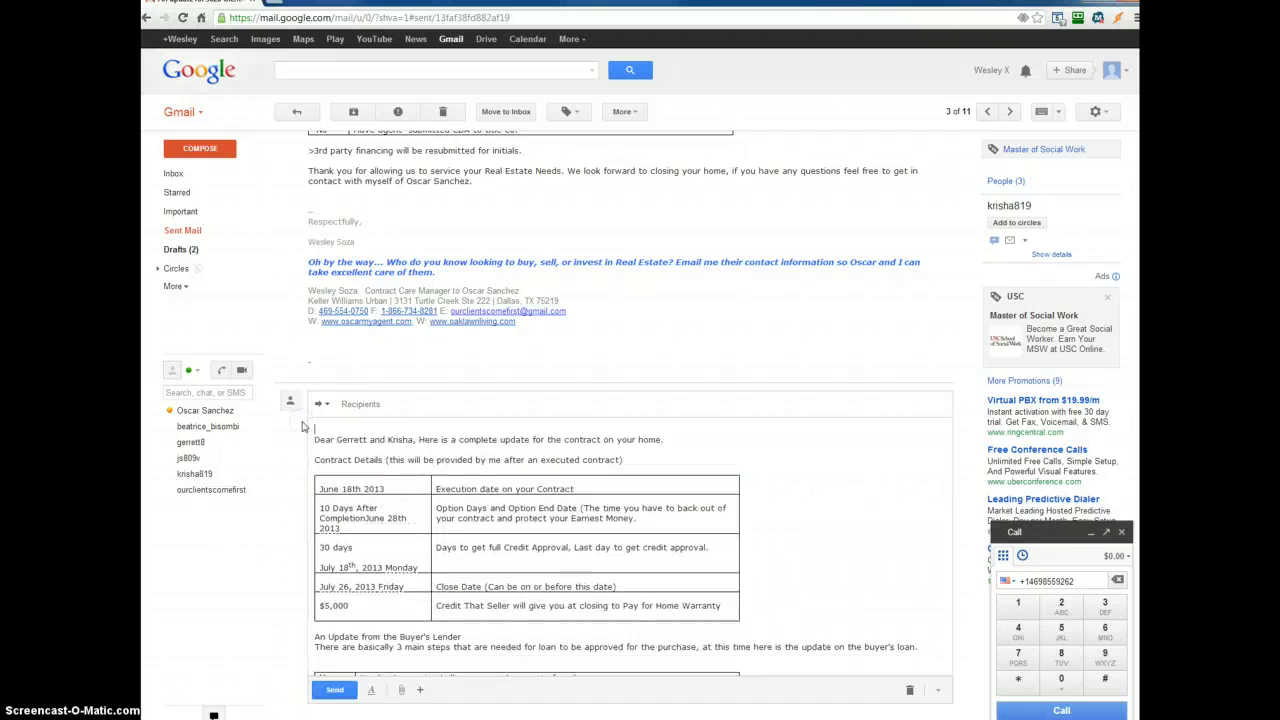
# - Address the forward to the two buyers' e-mail addresses
pyautogui.click(353, 405)
pyautogui.write('kris')
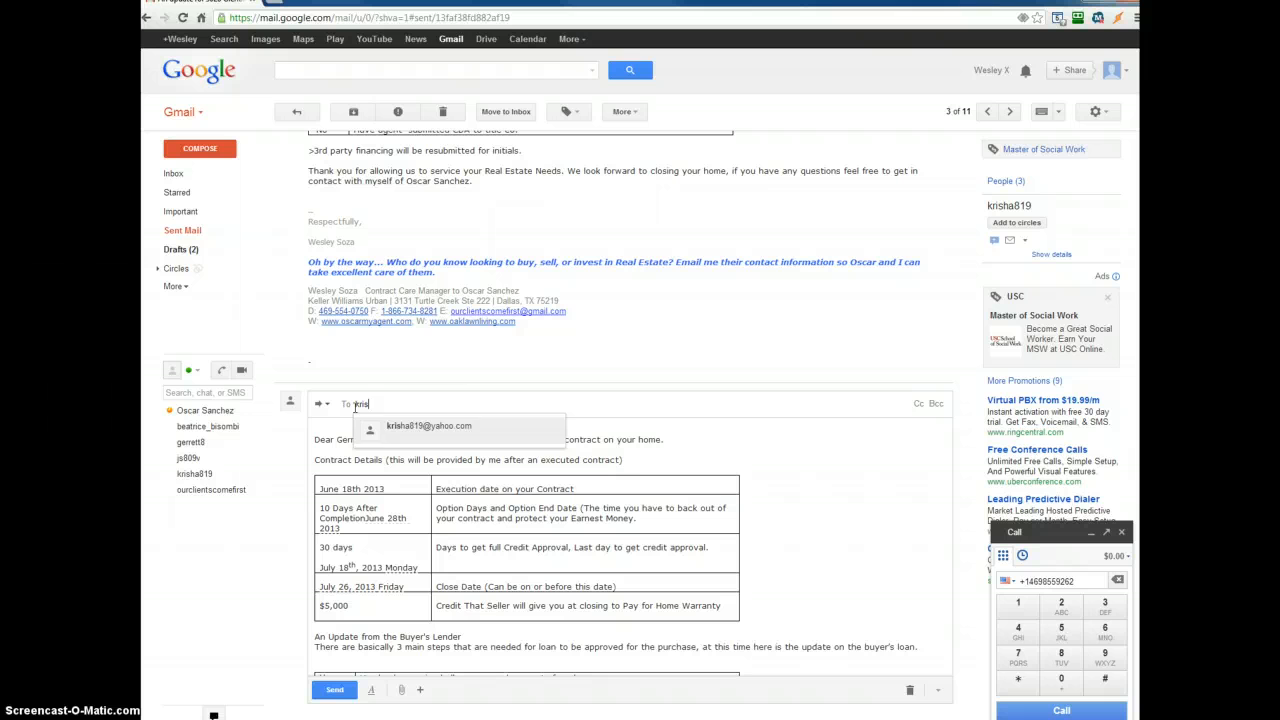
pyautogui.press('Return')
pyautogui.write('a')
pyautogui.press('BackSpace')
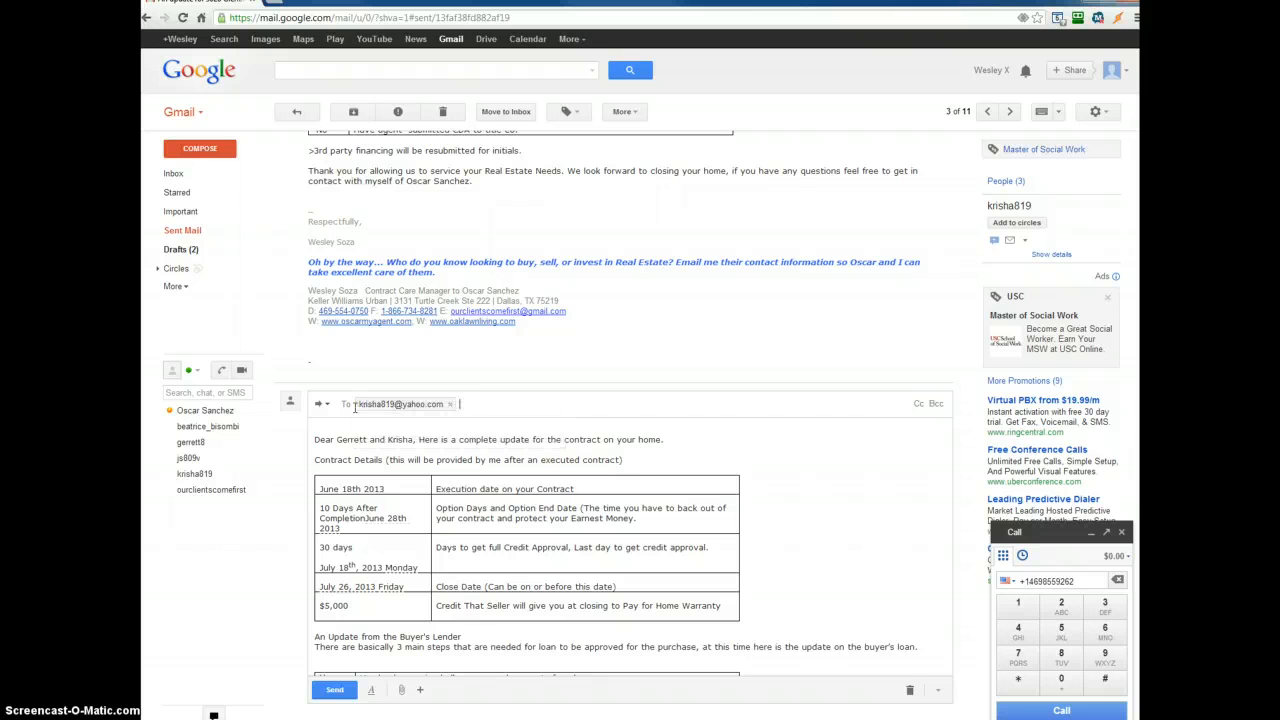
pyautogui.write('ge')
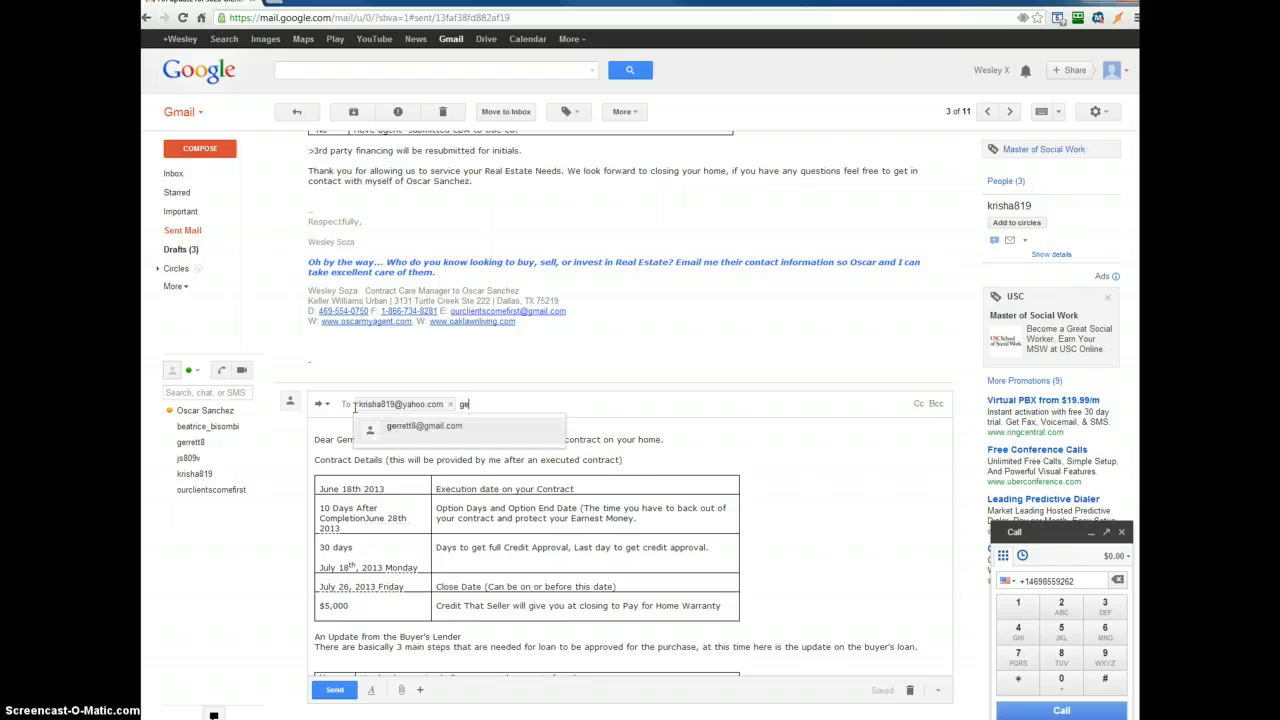
pyautogui.write('rr')
pyautogui.press('Return')
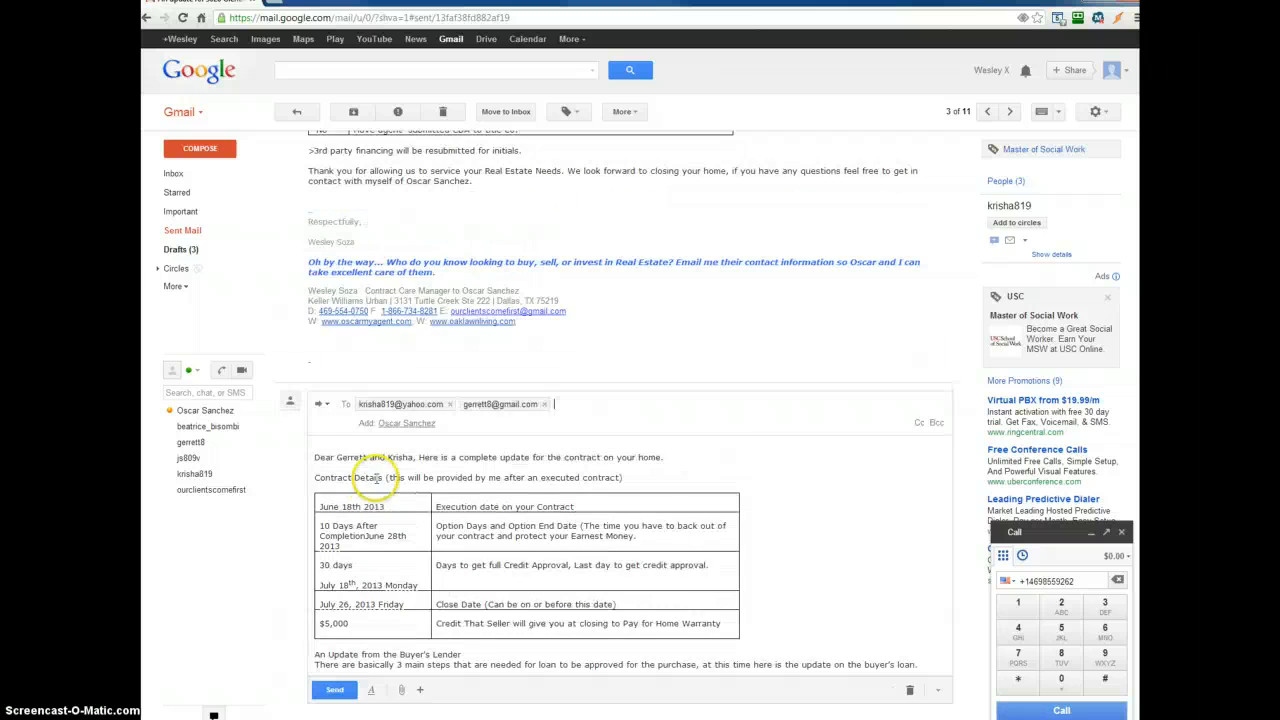
# - Change the buyer's lender underwriting-requirements row status to YES
pyautogui.scroll(-3, 393, 510)
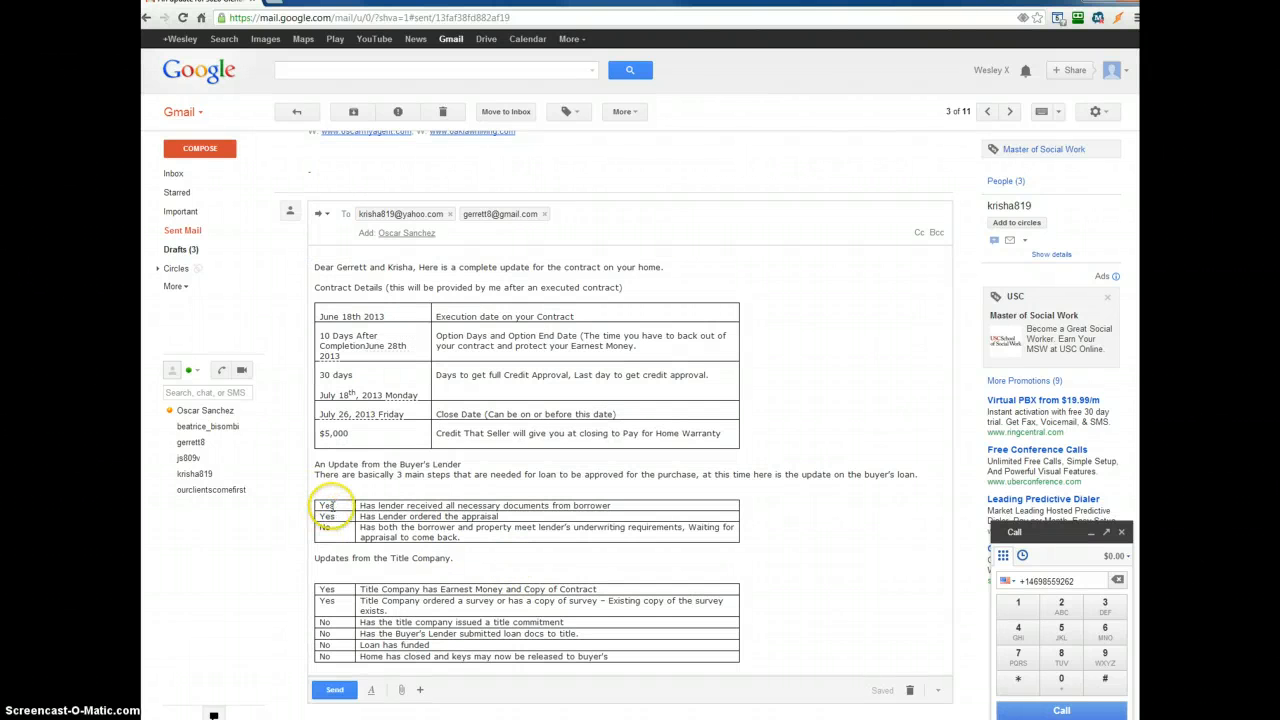
pyautogui.moveTo(508, 516); pyautogui.dragTo(508, 508)
pyautogui.click(508, 498)
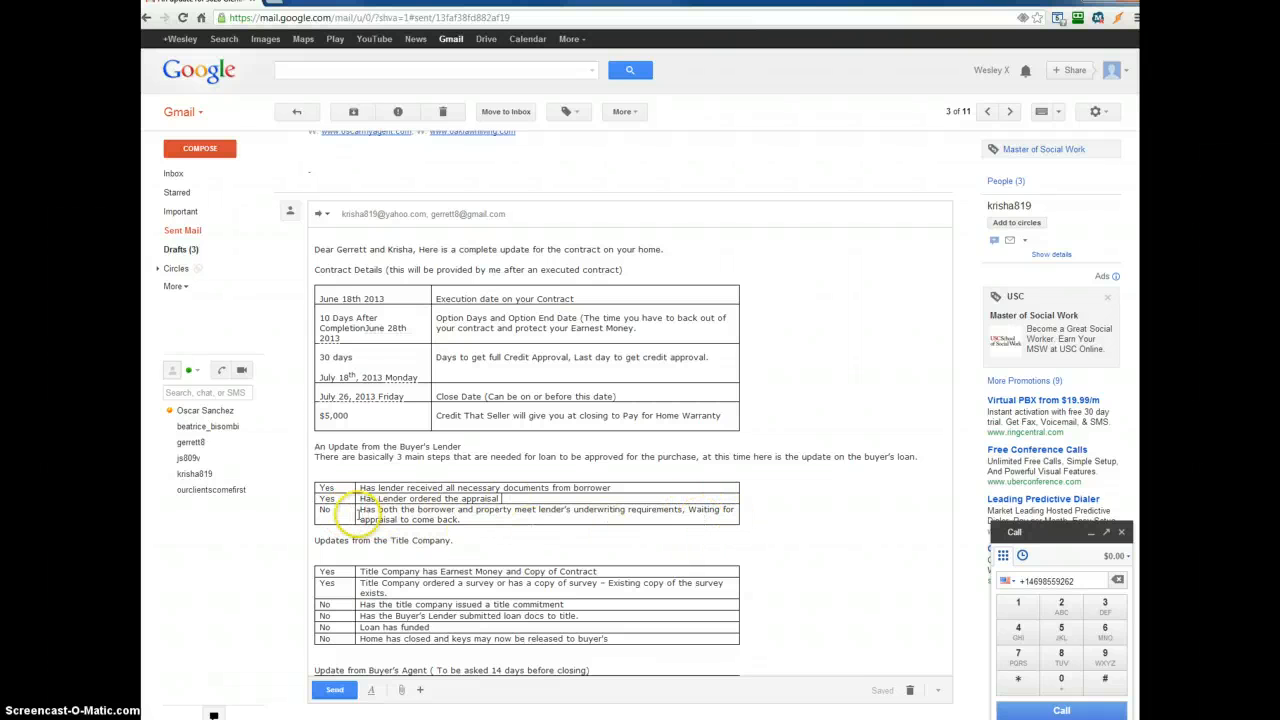
pyautogui.moveTo(334, 511); pyautogui.dragTo(318, 512)
pyautogui.press('BackSpace')
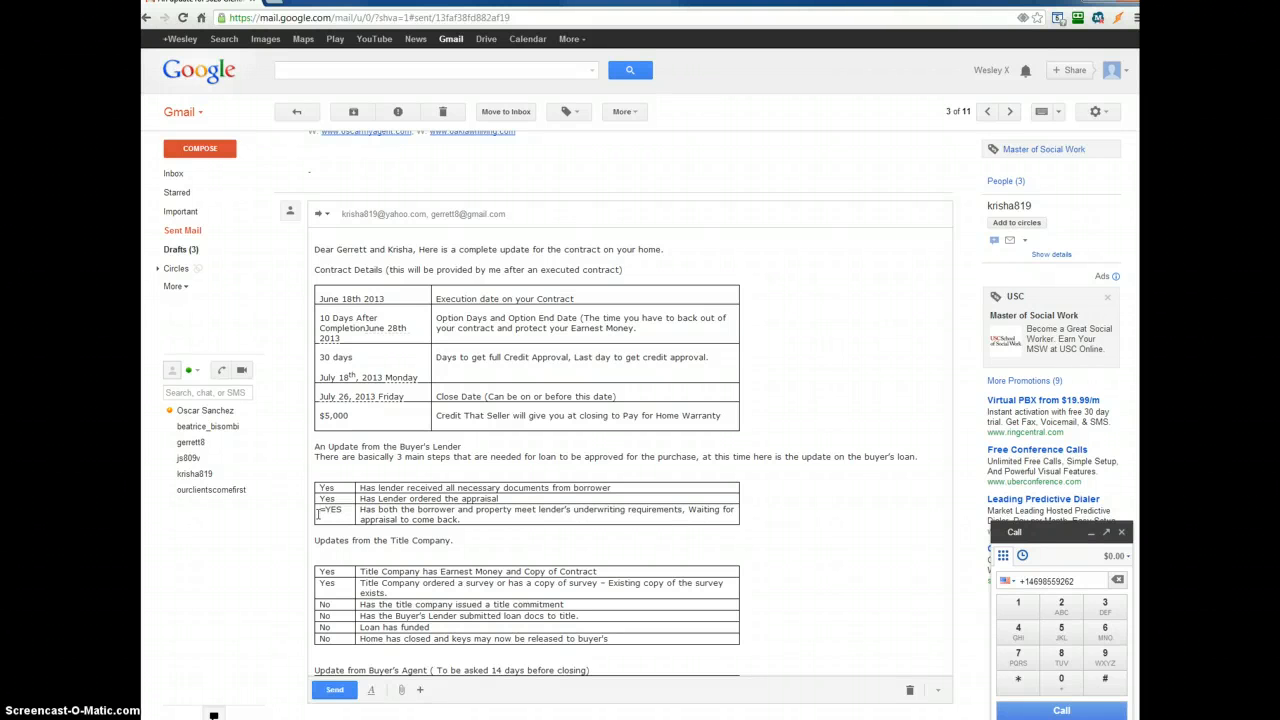
# - Change the title company's title-commitment row status to YES
pyautogui.scroll(-3, 330, 366)
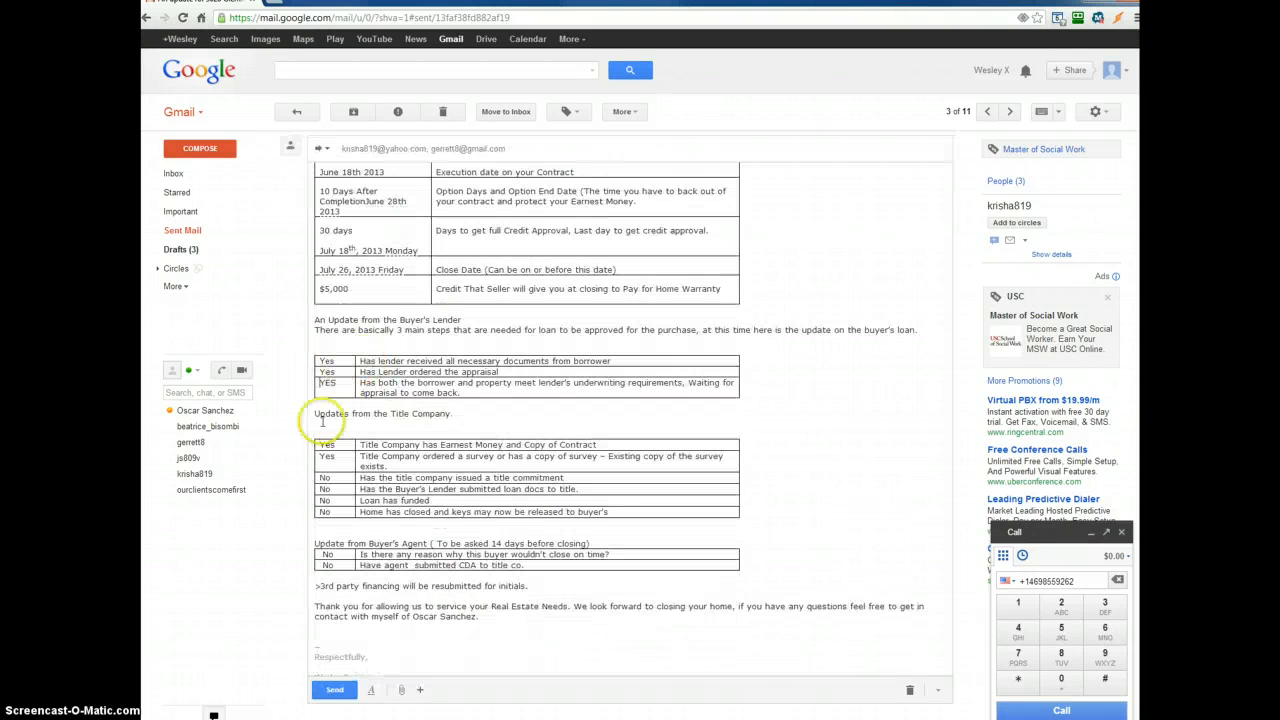
pyautogui.click(339, 477)
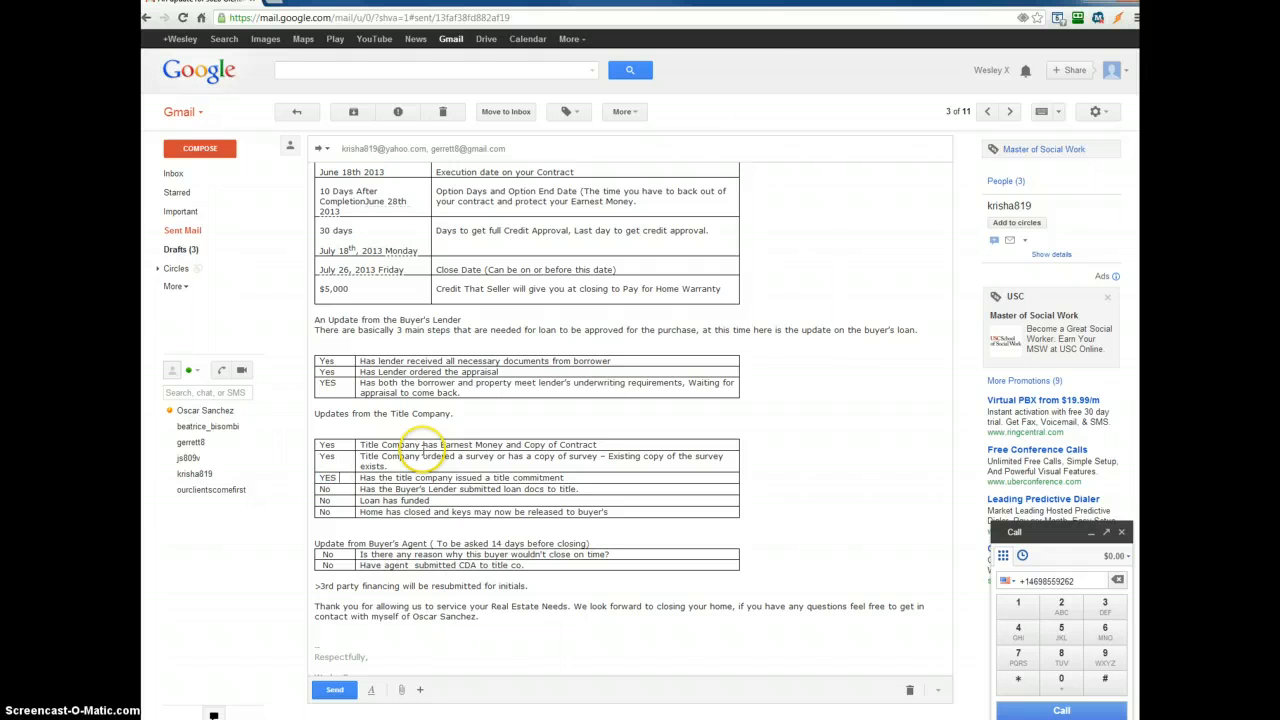
pyautogui.click(340, 489)
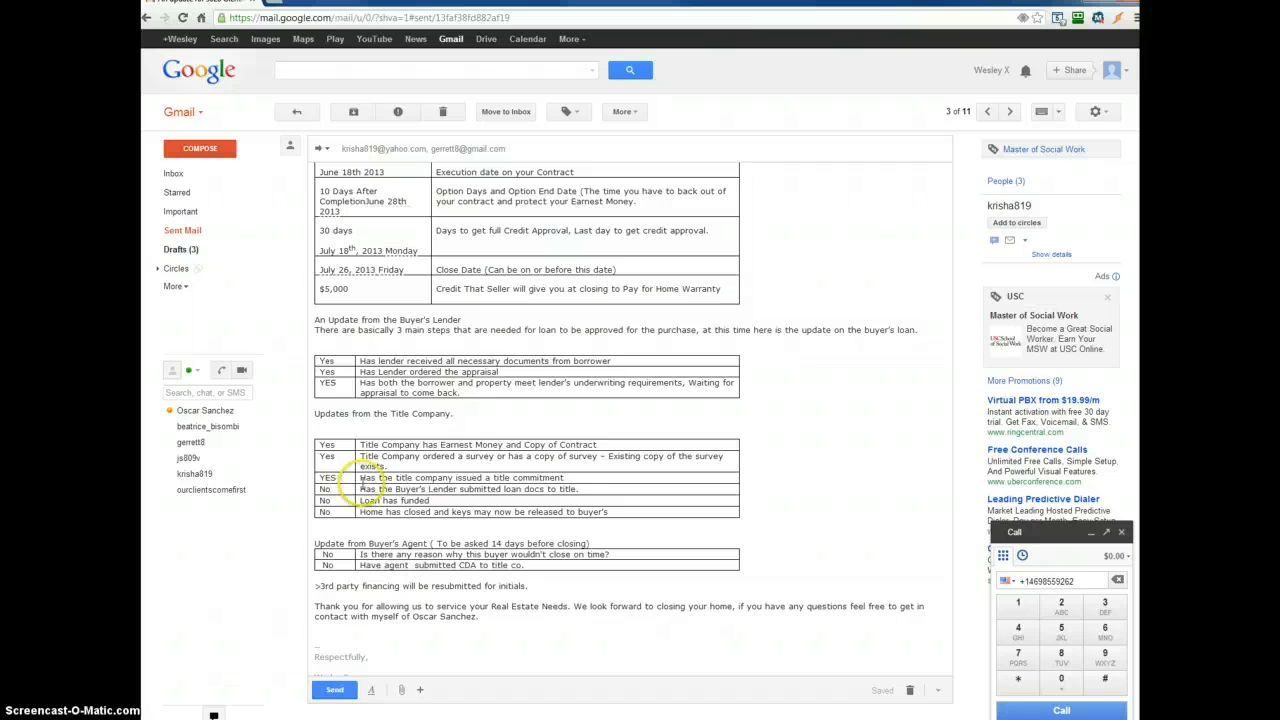
pyautogui.scroll(-1, 340, 492)
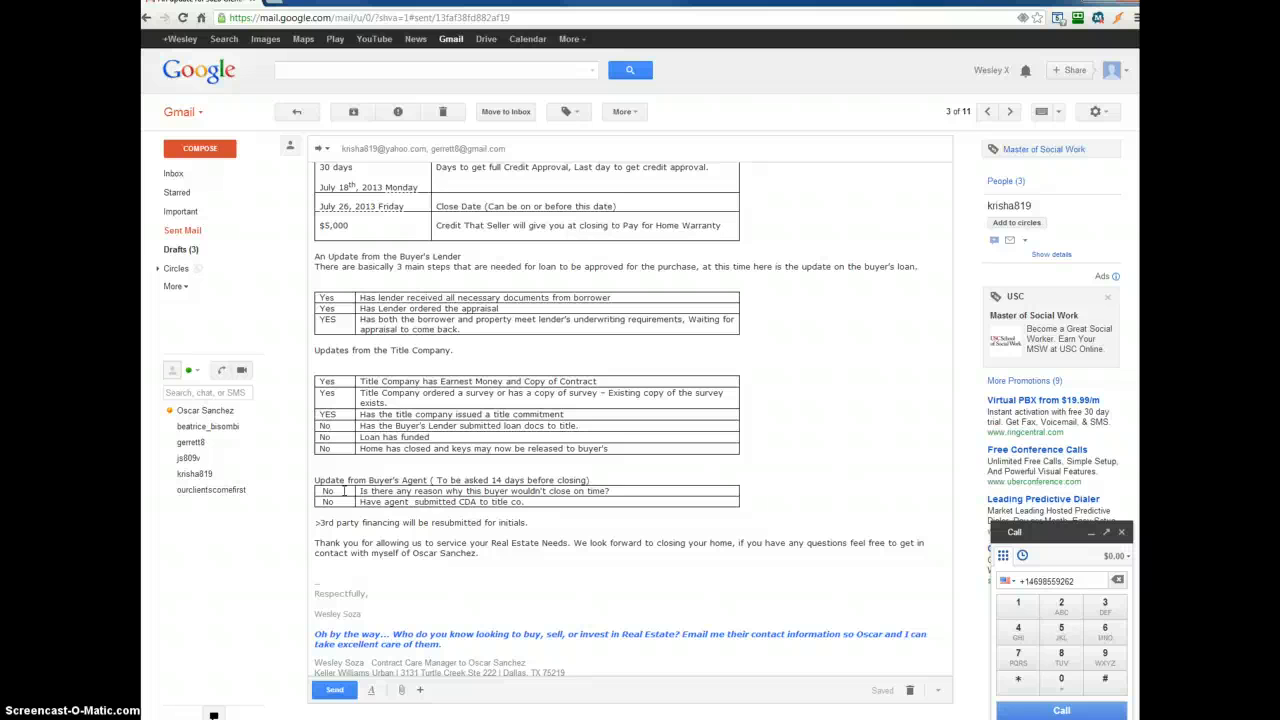
# - Edit the subject in a popped-out window, removing the "Fwd:" prefix
pyautogui.scroll(3, 365, 440)
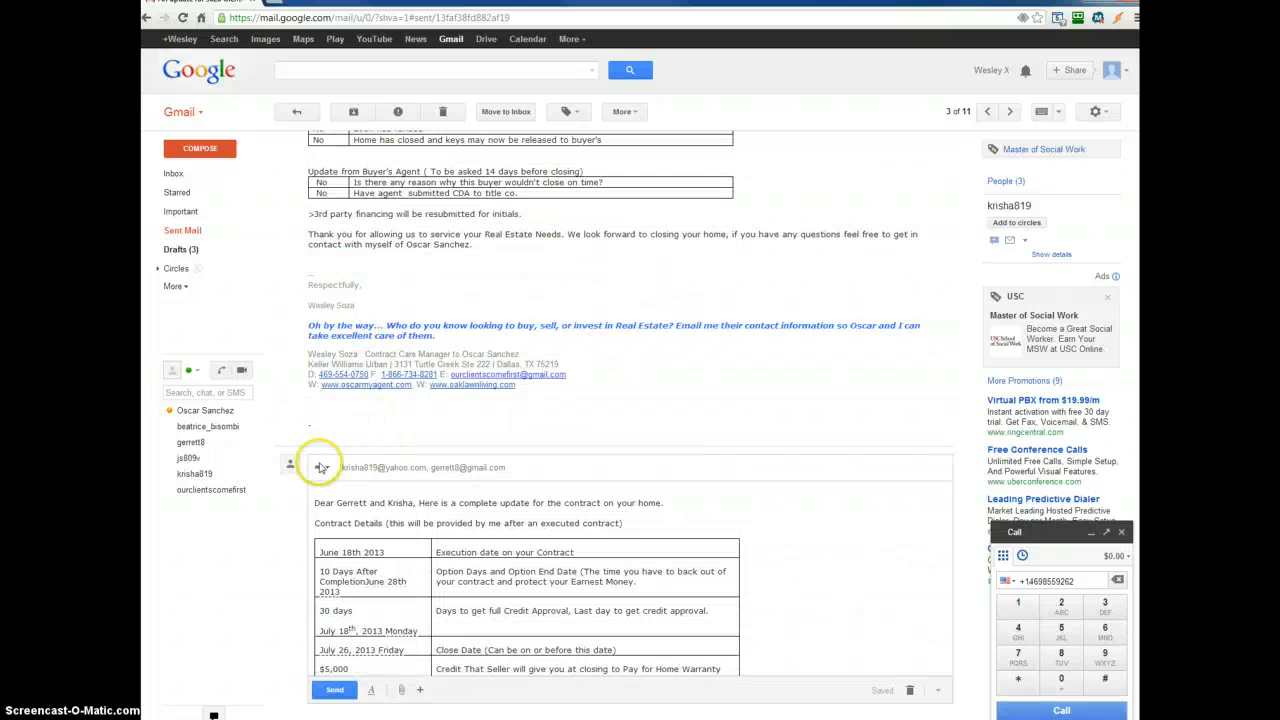
pyautogui.click(320, 467)
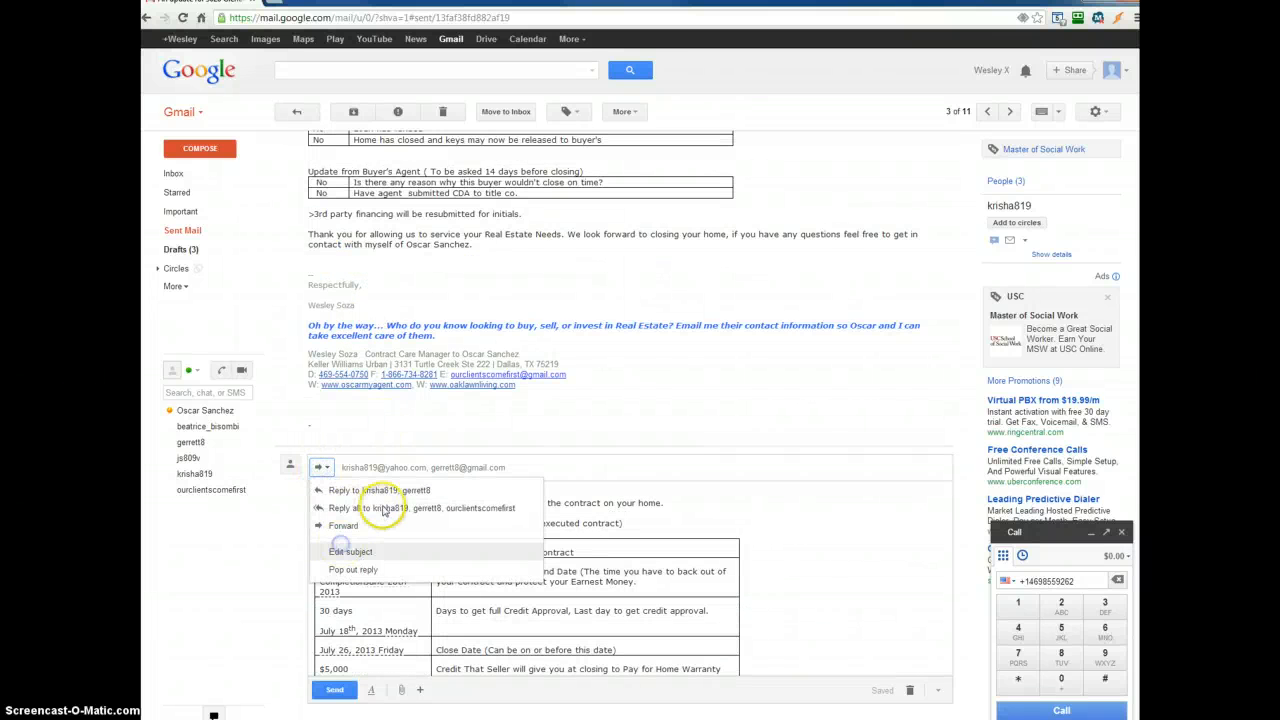
pyautogui.click(350, 551)
pyautogui.click(785, 270)
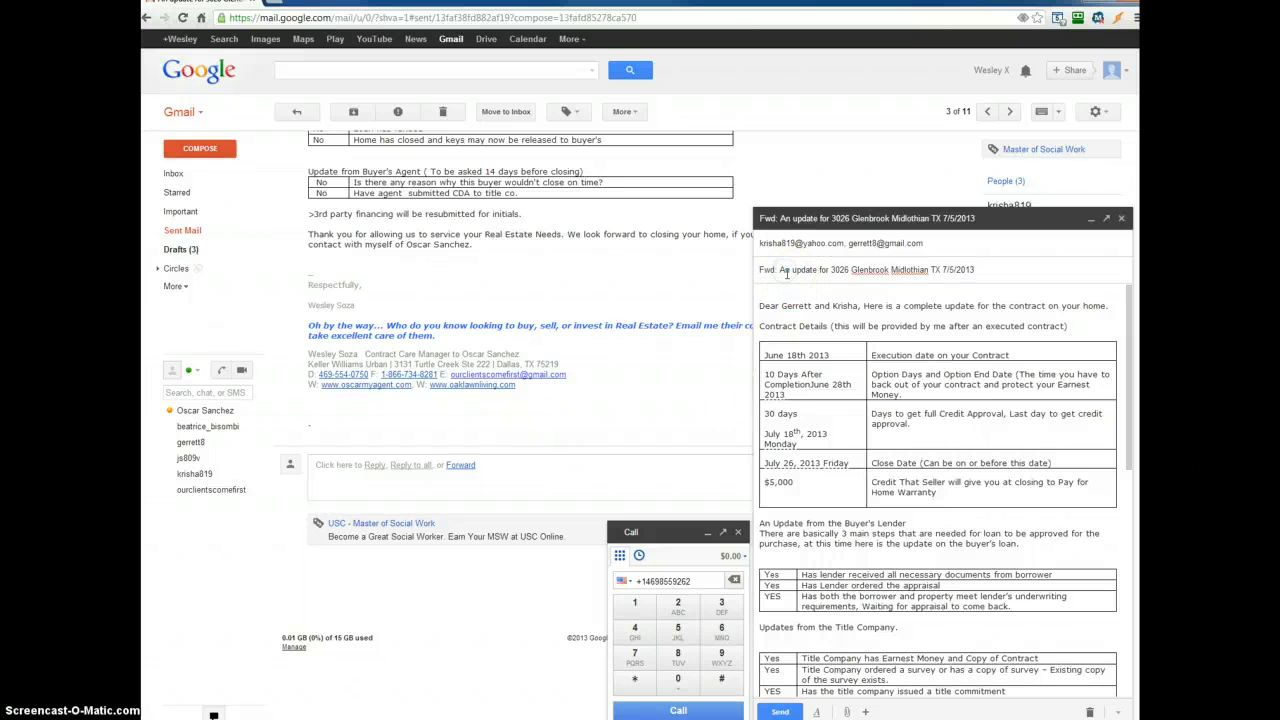
pyautogui.click(780, 270)
pyautogui.moveTo(777, 270); pyautogui.dragTo(747, 271)
pyautogui.press('BackSpace')
pyautogui.press('Delete')
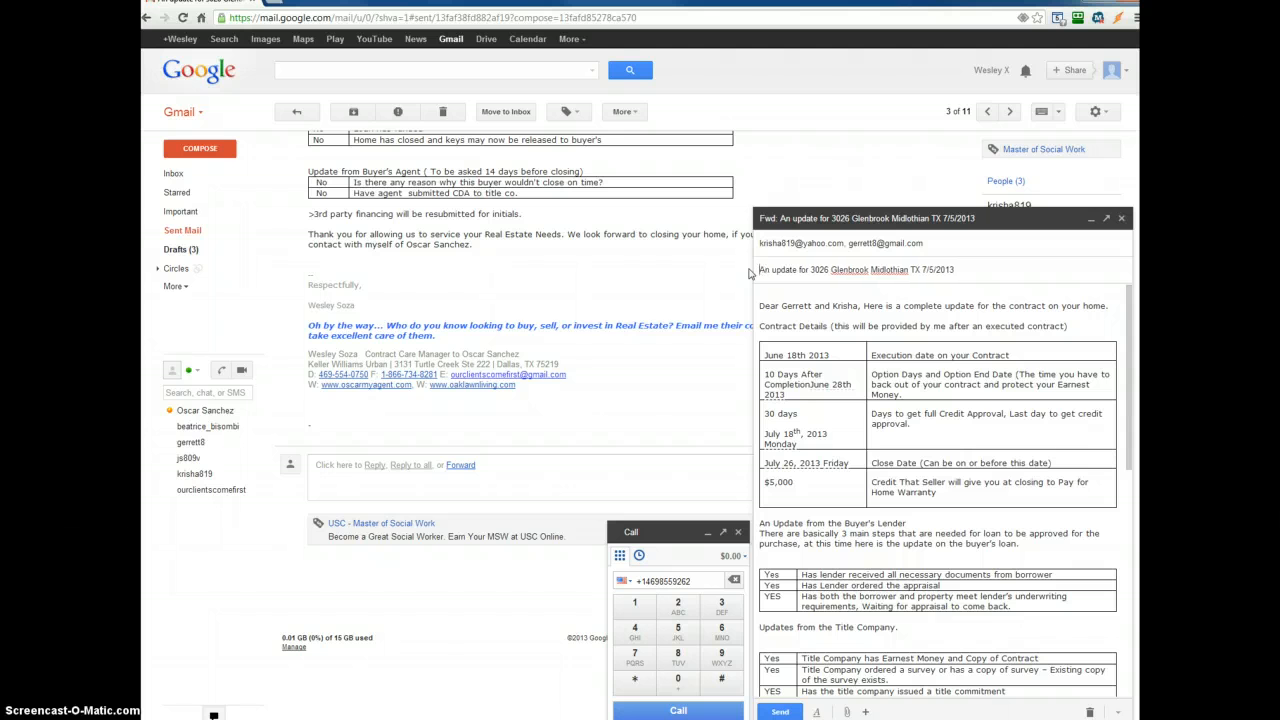
# - Open the message's recipient list for review
pyautogui.scroll(-3, 900, 530)
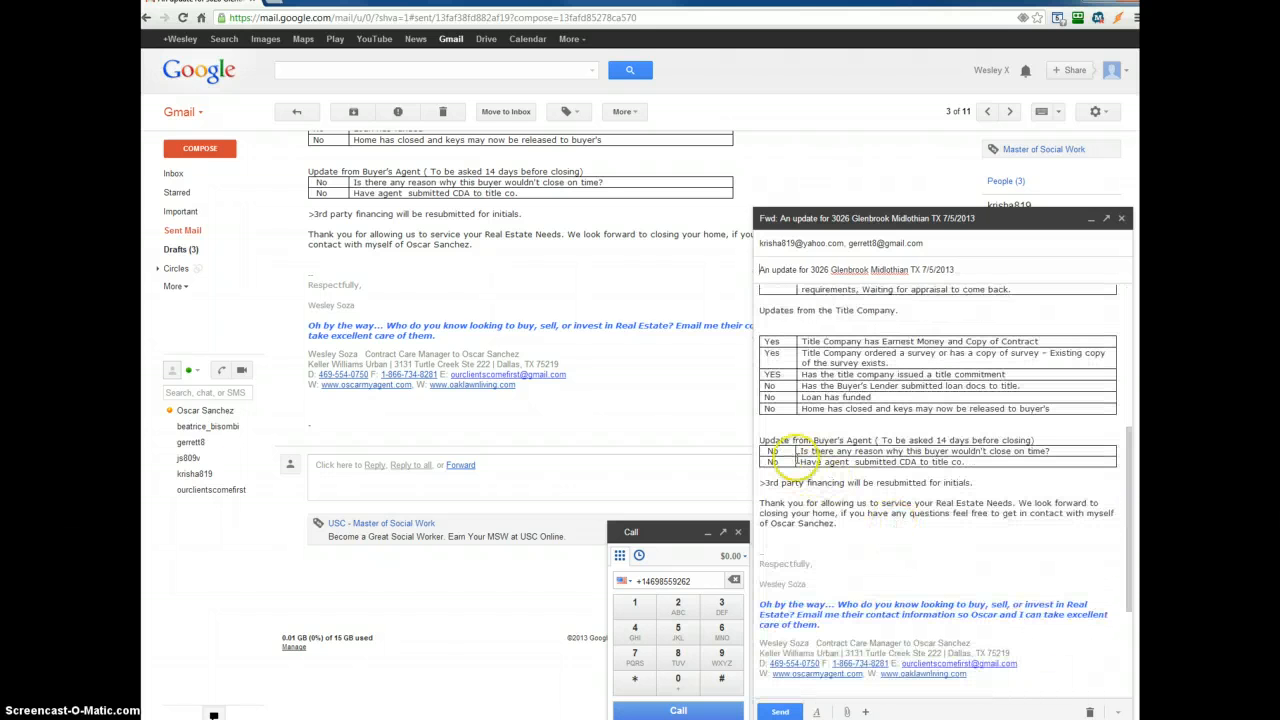
pyautogui.click(789, 450)
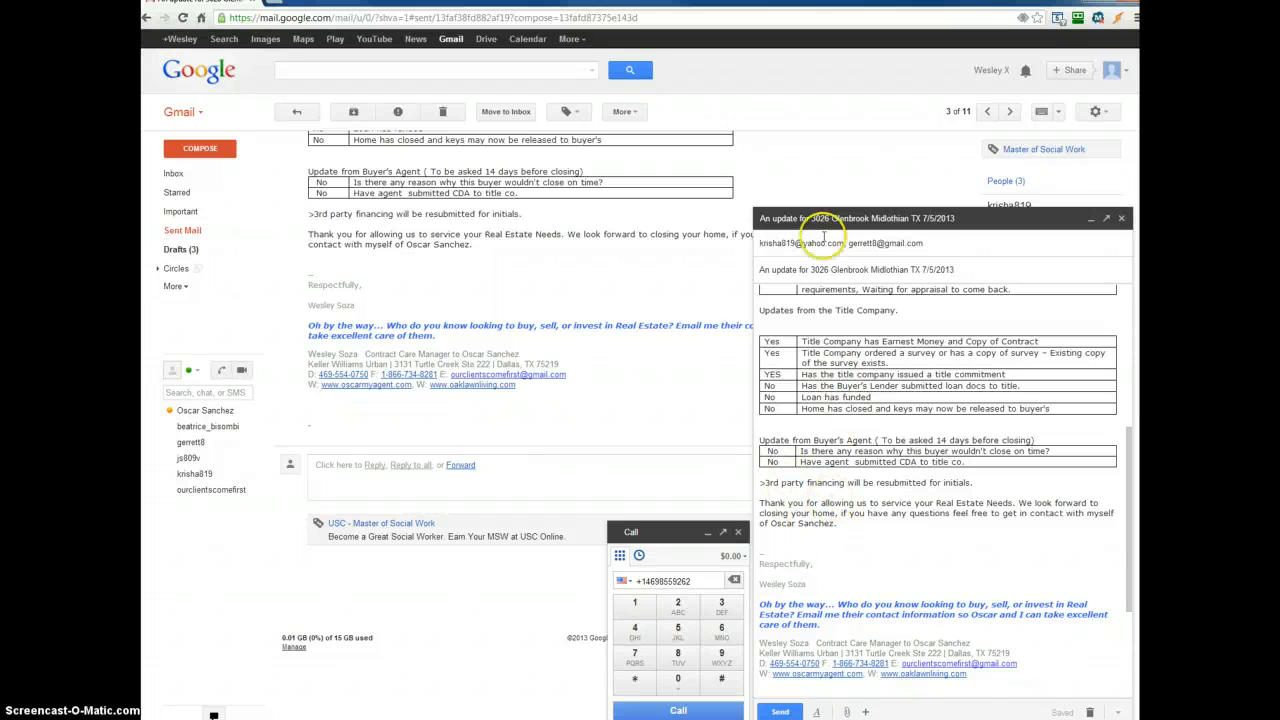
pyautogui.click(928, 241)
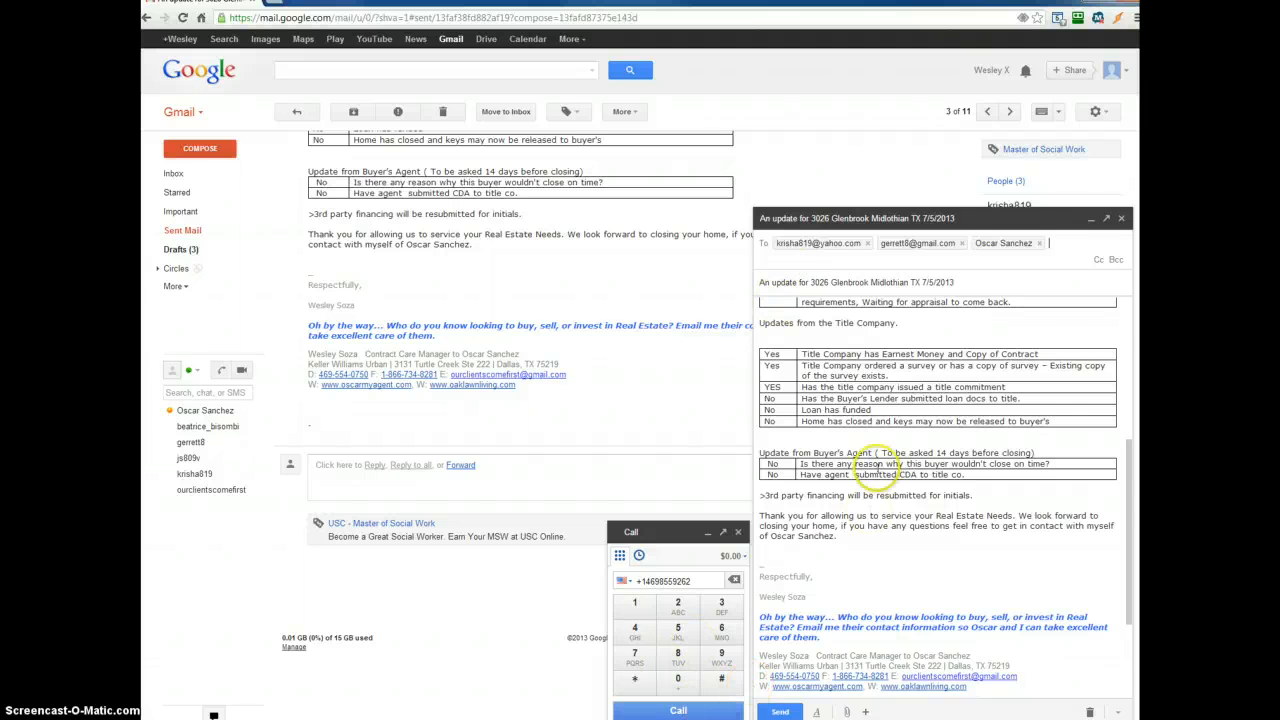
# - Delete the duplicated signature block at the end of the message body
pyautogui.click(882, 466)
pyautogui.scroll(-2, 881, 466)
pyautogui.scroll(-2, 881, 466)
pyautogui.moveTo(762, 530)
pyautogui.mouseDown()
pyautogui.moveTo(944, 635)
pyautogui.moveTo(943, 615)
pyautogui.moveTo(984, 617)
pyautogui.moveTo(967, 684)
pyautogui.mouseUp()
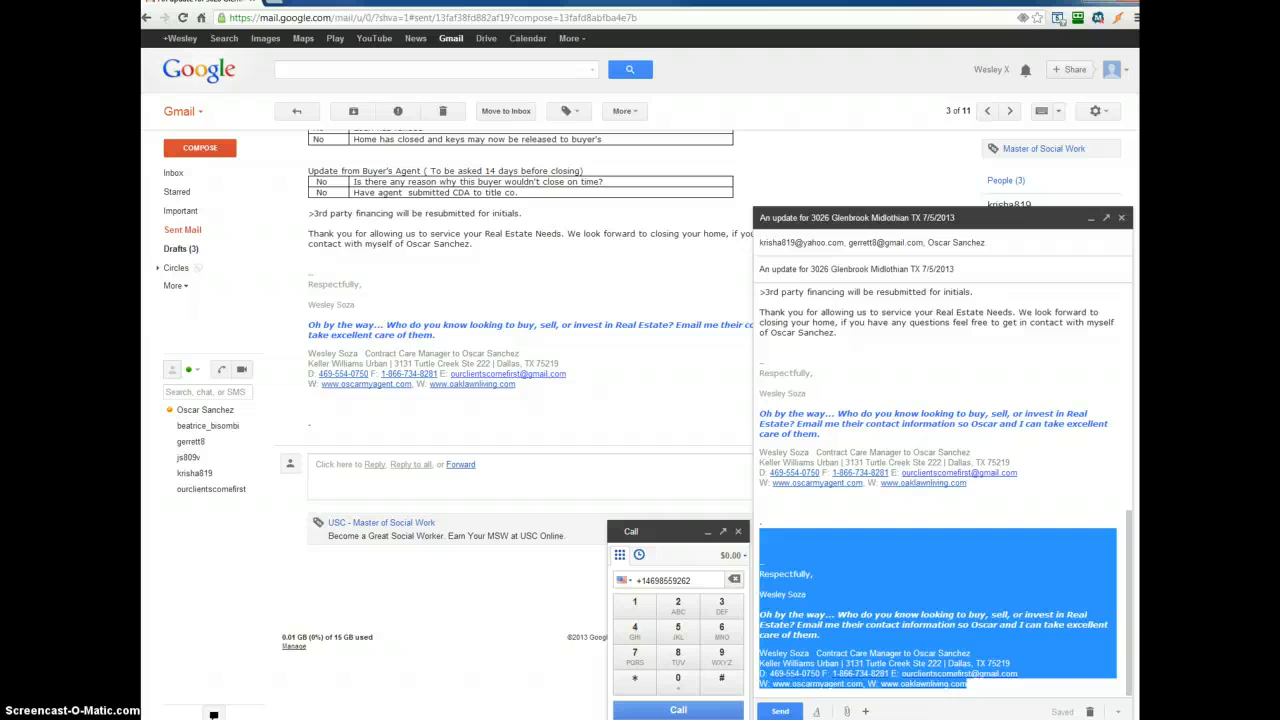
pyautogui.press('BackSpace')
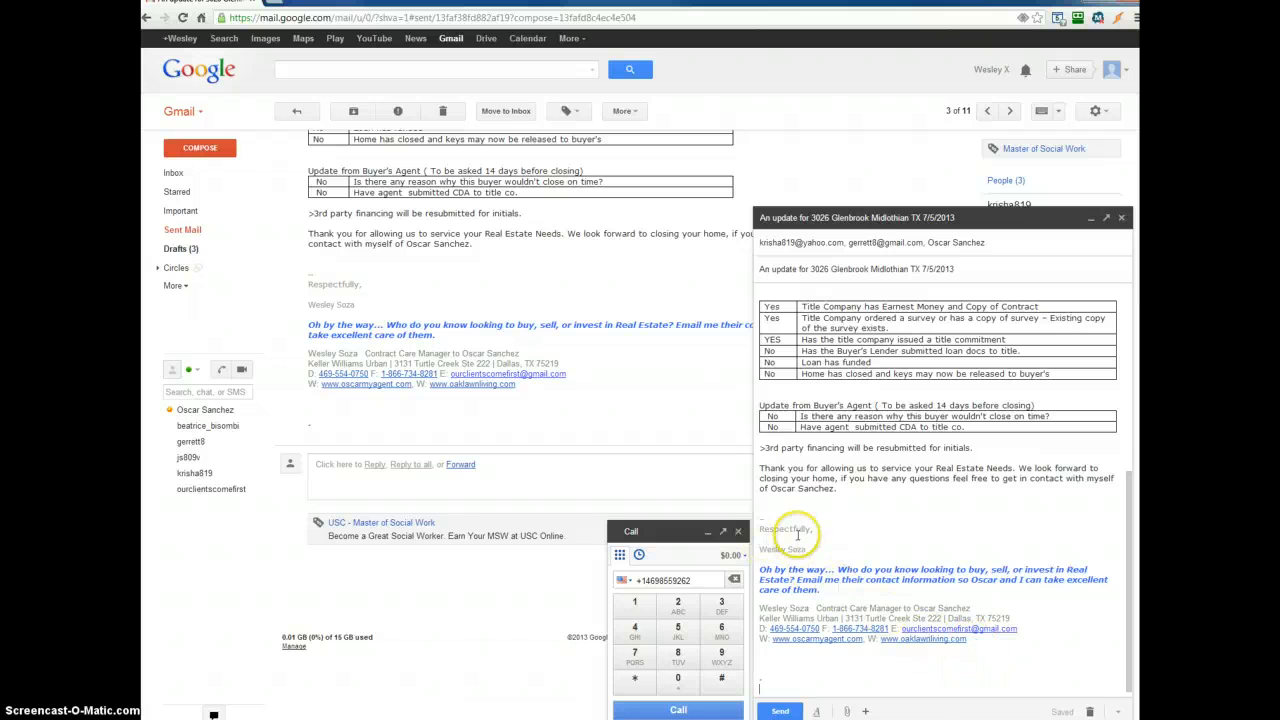
# - Review the updated status tables in the message against the original sent email
pyautogui.scroll(2, 797, 535)
pyautogui.scroll(-2, 808, 528)
pyautogui.scroll(2, 808, 528)
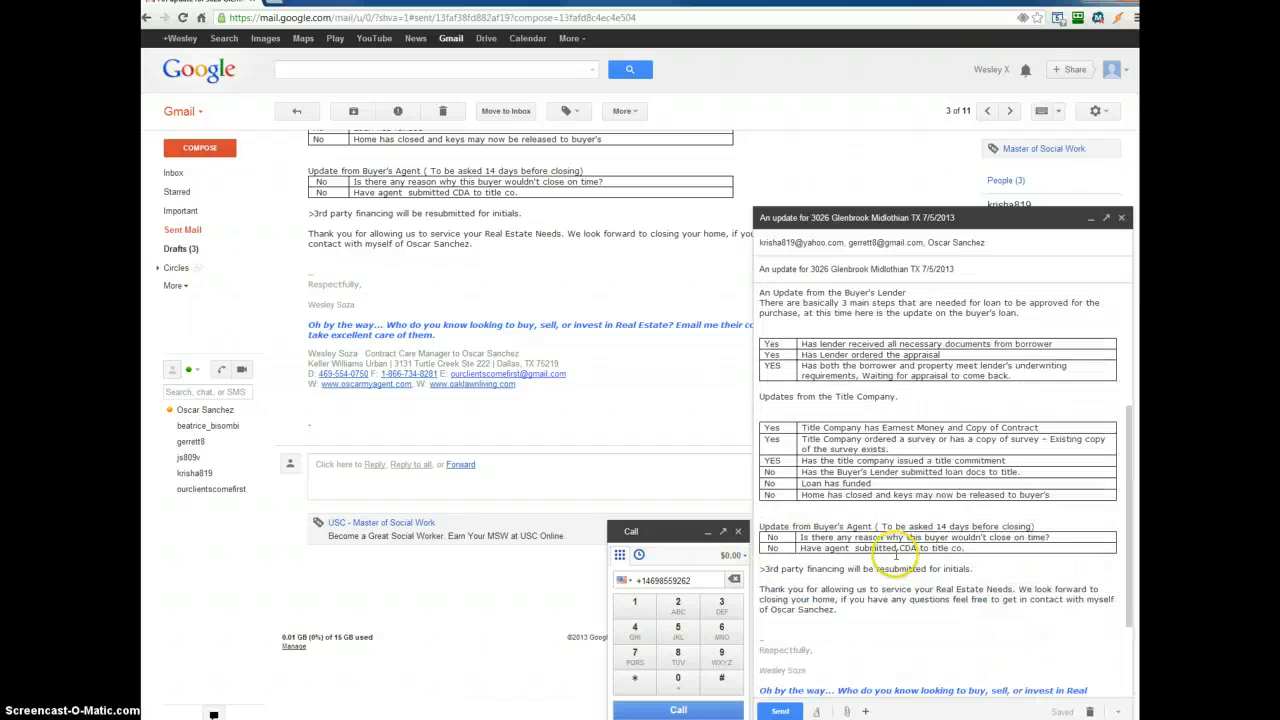
pyautogui.scroll(3, 897, 555)
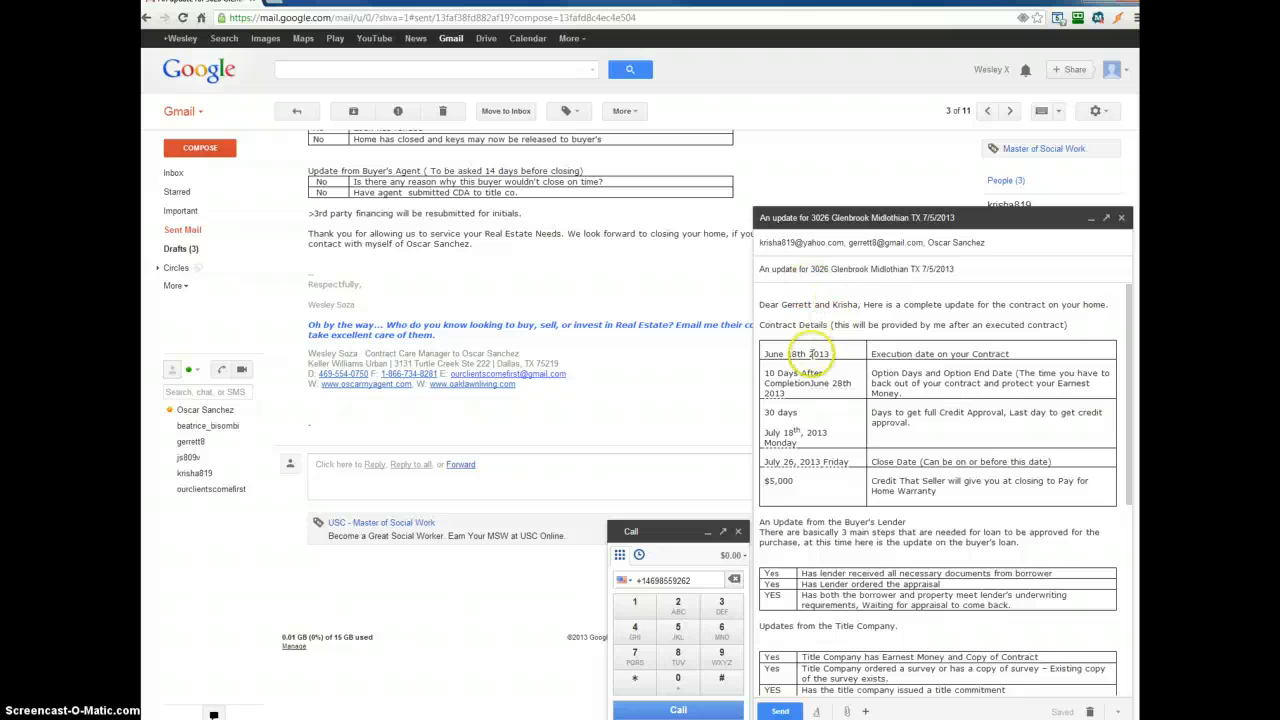
pyautogui.scroll(-5, 830, 530)
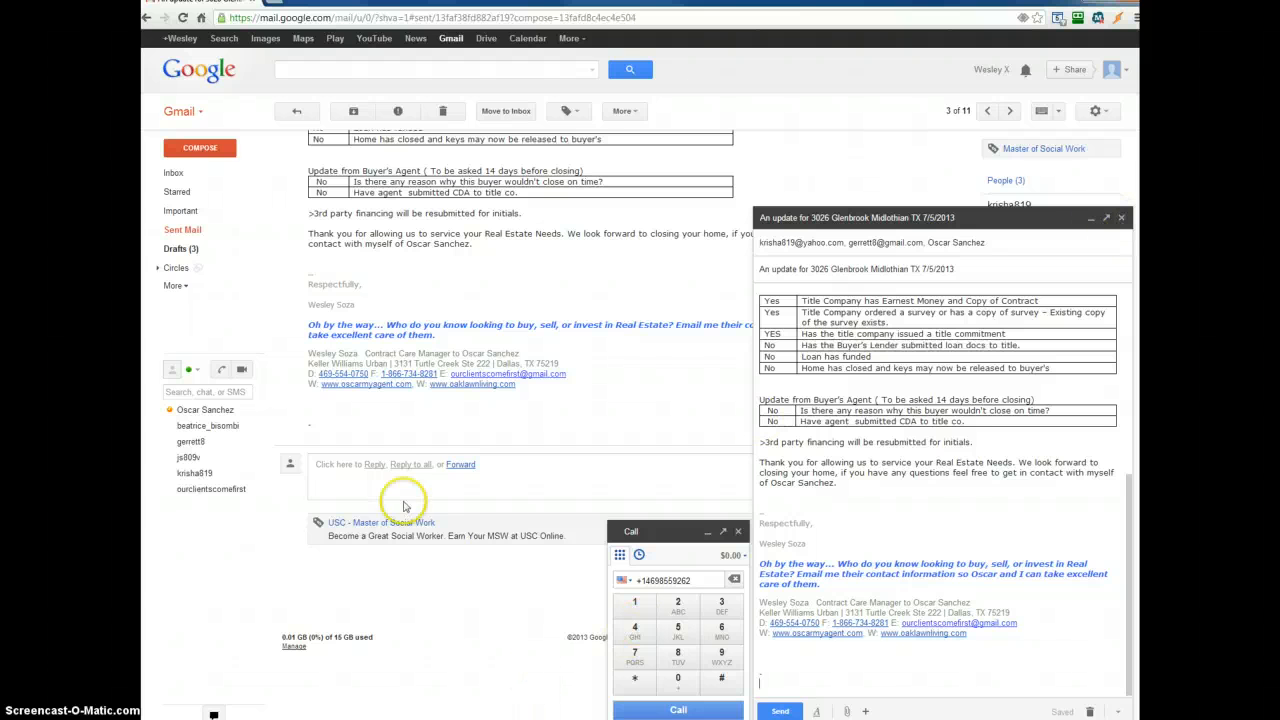
pyautogui.scroll(3, 368, 318)
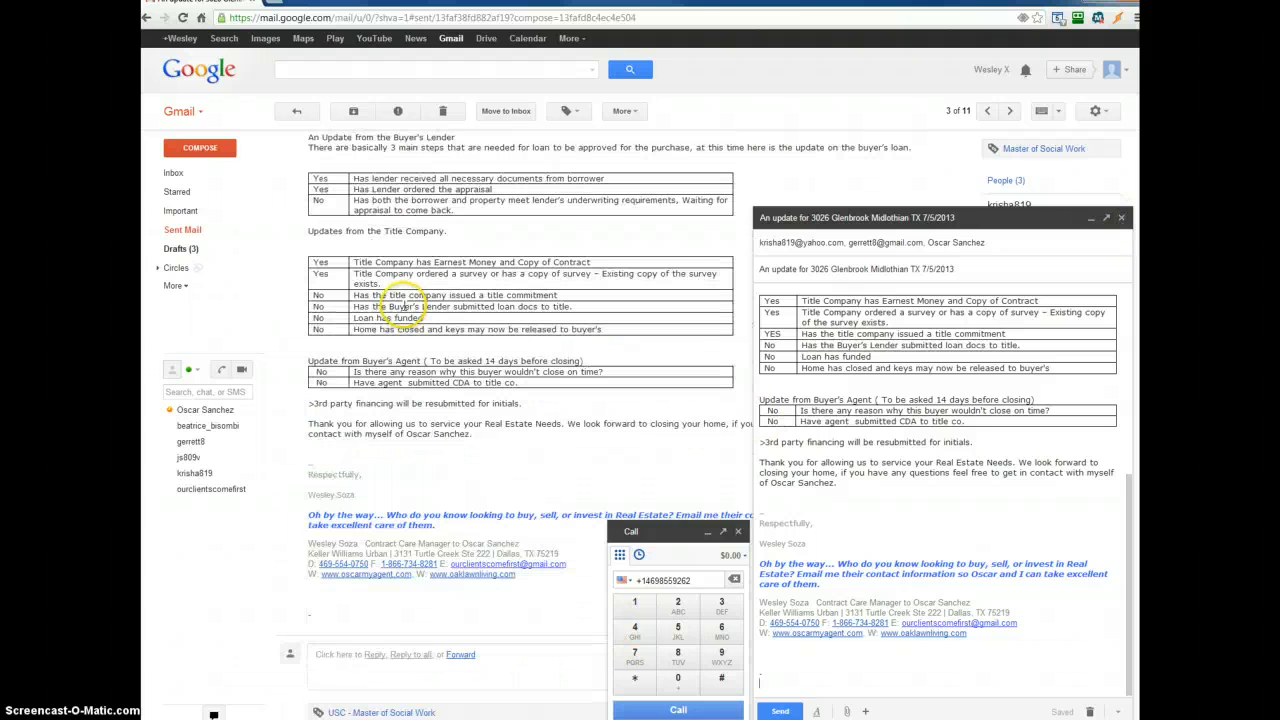
pyautogui.scroll(8, 368, 310)
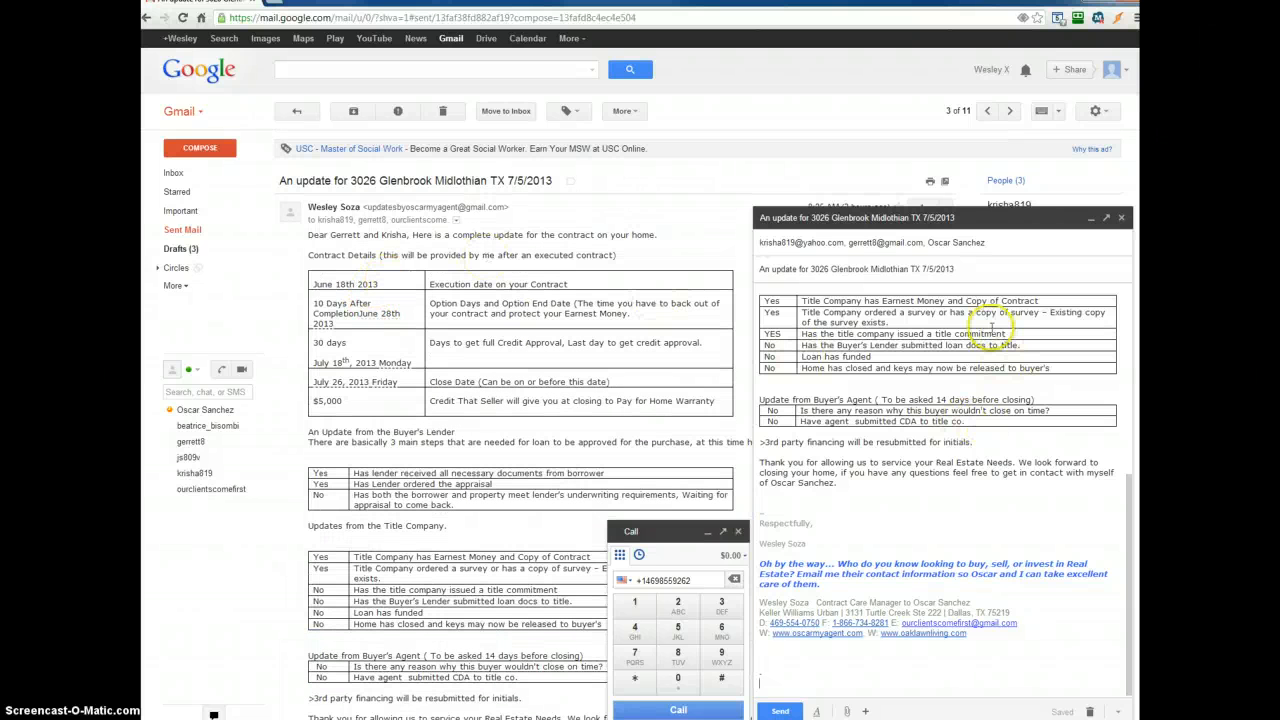
pyautogui.click(1048, 369)
pyautogui.moveTo(1048, 369); pyautogui.dragTo(786, 344)
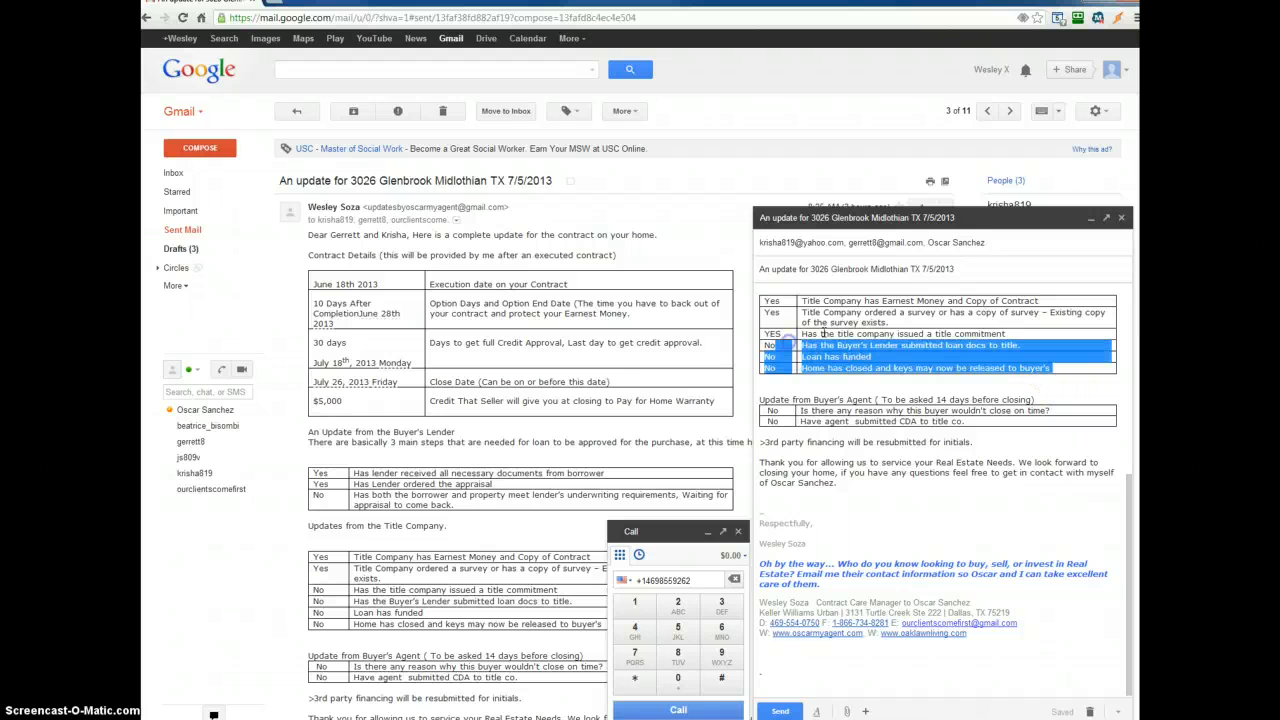
pyautogui.scroll(2, 850, 410)
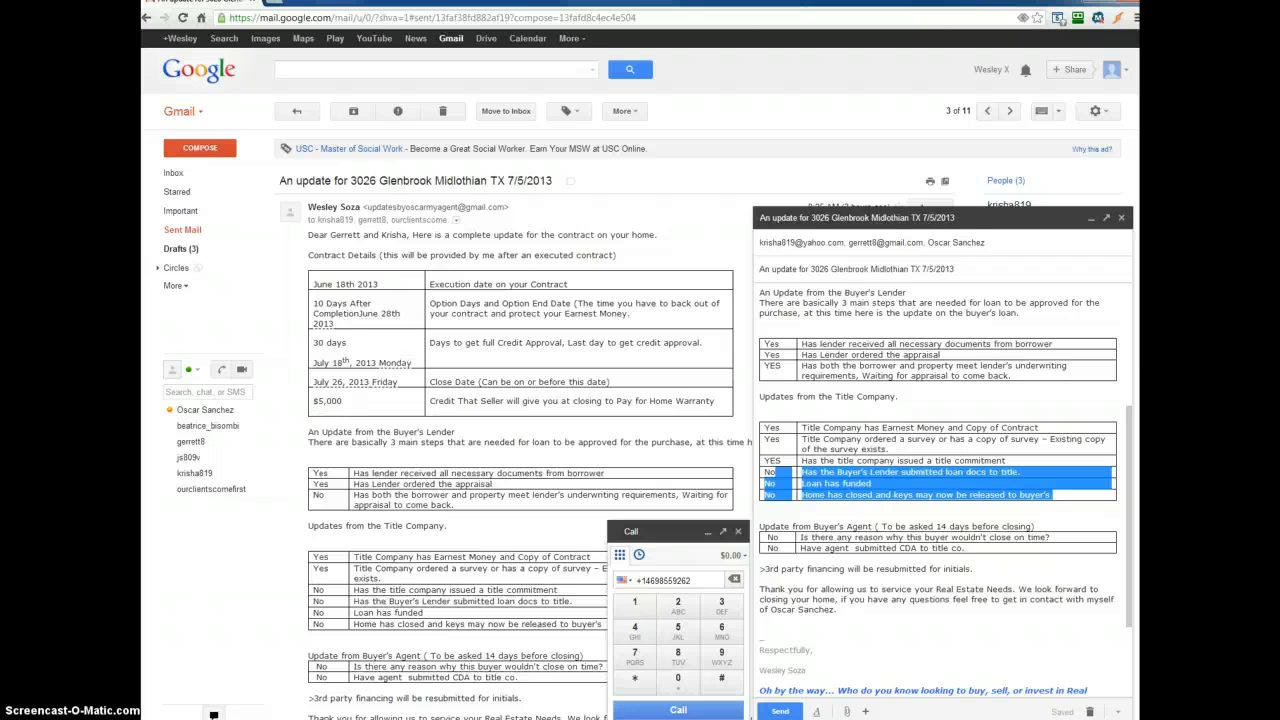
pyautogui.click(929, 526)
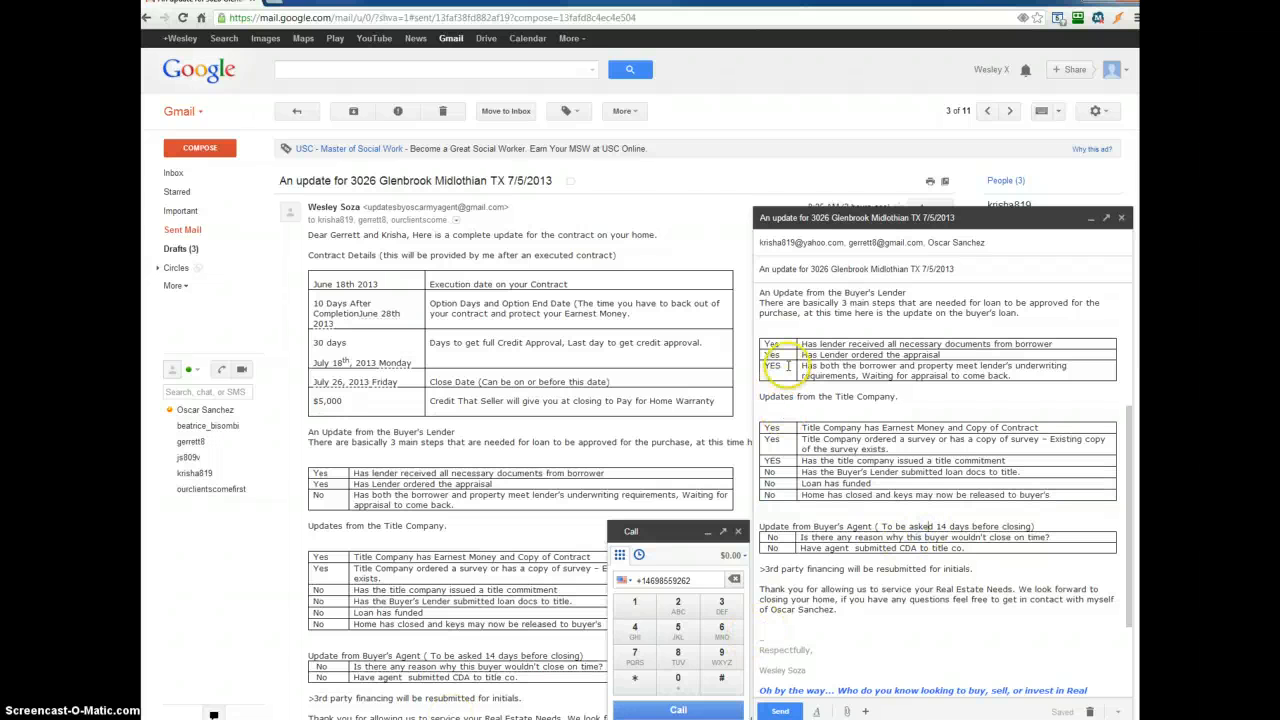